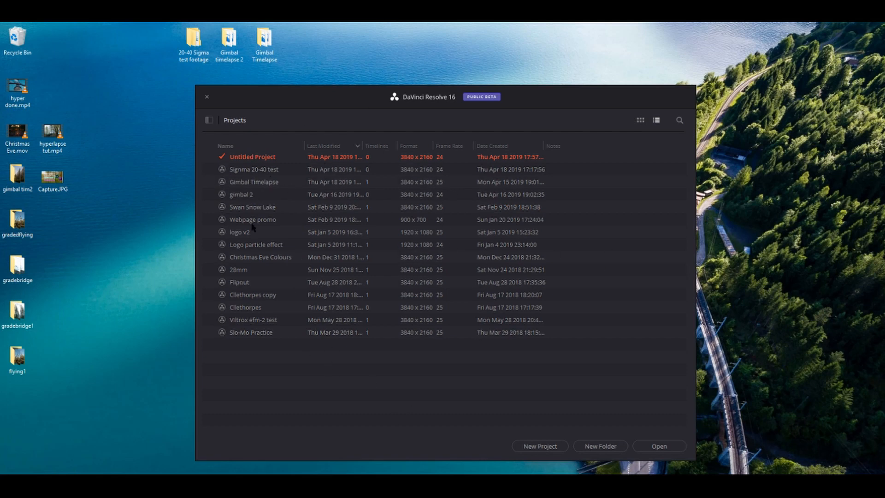
# - Open the Signma 20-40 test project from the Project Manager
pyautogui.click(253, 171)
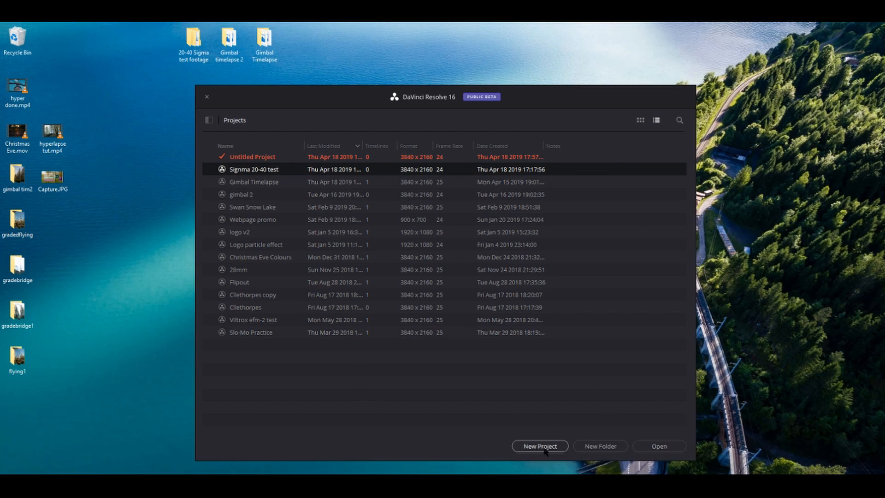
pyautogui.click(659, 452)
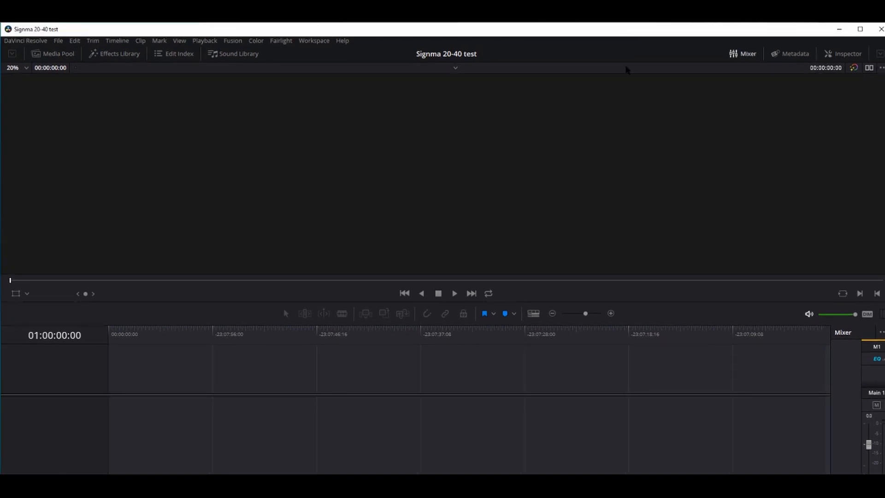
# - Resize the Resolve window to fill the screen and show the empty Media Pool
pyautogui.moveTo(614, 25)
pyautogui.mouseDown()
pyautogui.moveTo(618, 91)
pyautogui.moveTo(607, 48)
pyautogui.moveTo(614, 27)
pyautogui.mouseUp()
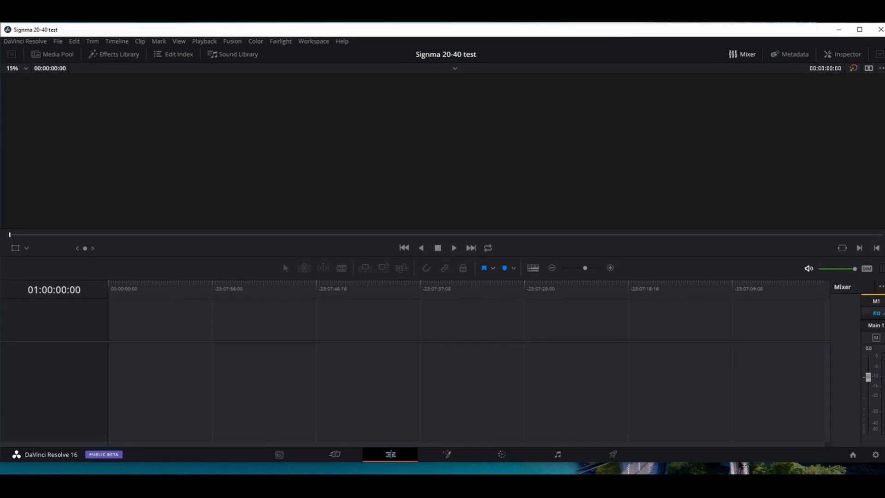
pyautogui.moveTo(738, 462); pyautogui.dragTo(737, 473)
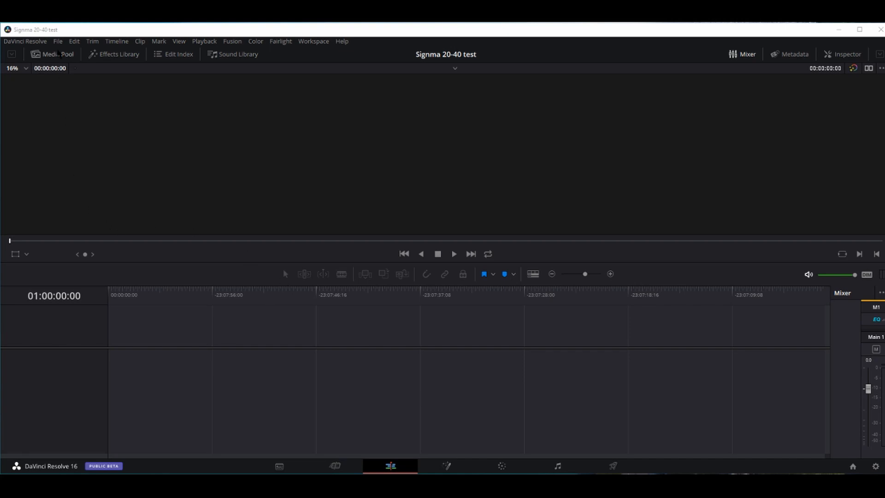
pyautogui.click(59, 54)
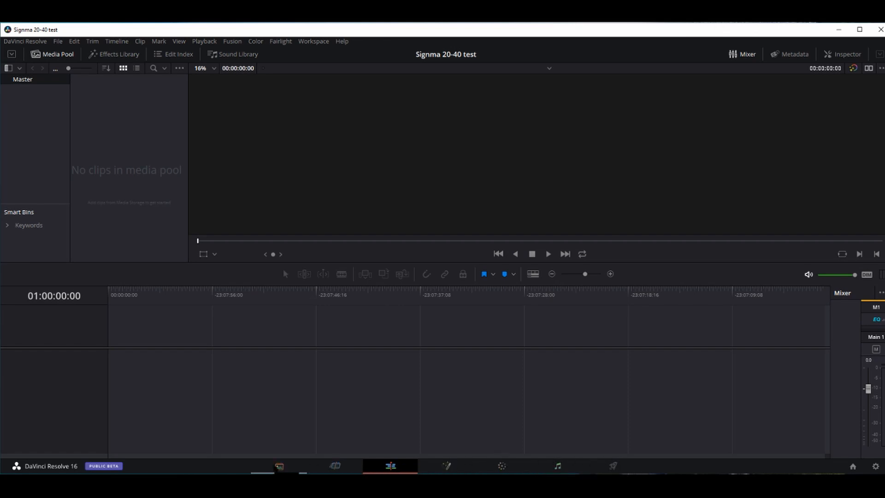
pyautogui.click(279, 466)
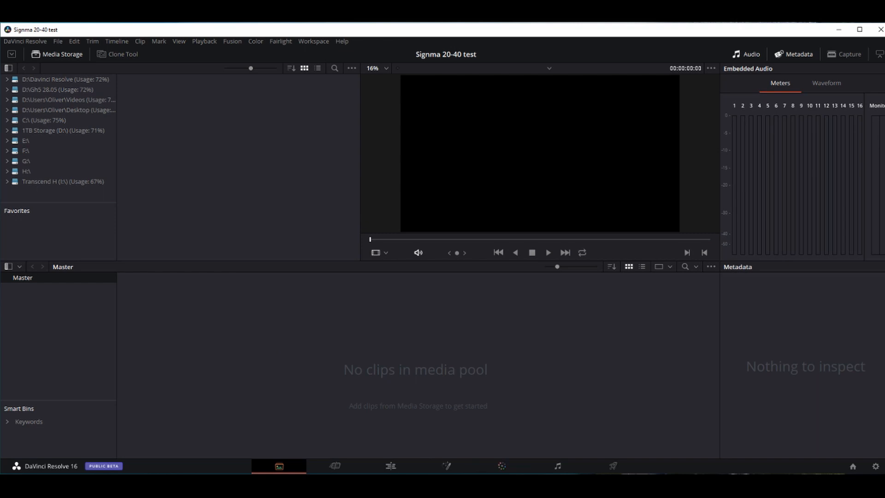
pyautogui.click(342, 471)
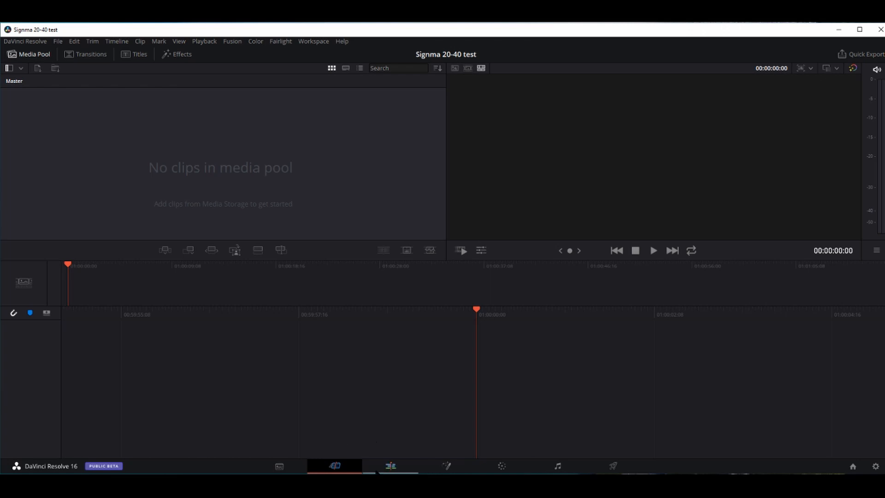
pyautogui.click(390, 466)
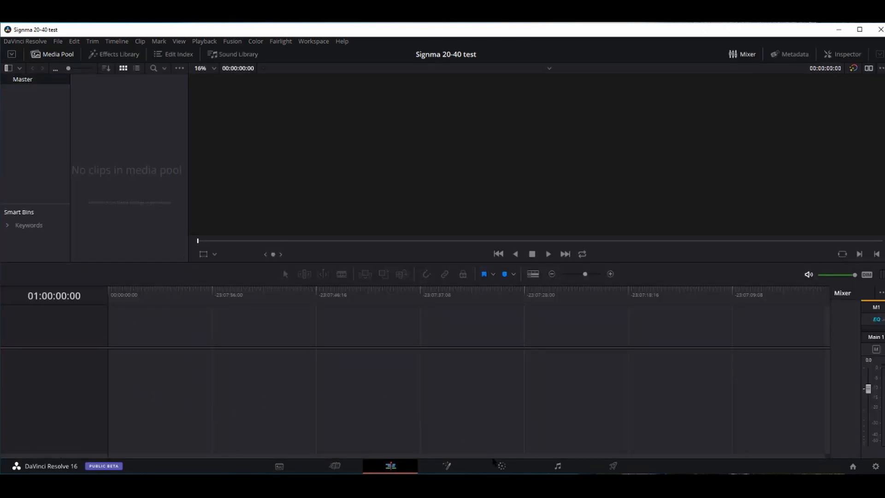
pyautogui.click(447, 466)
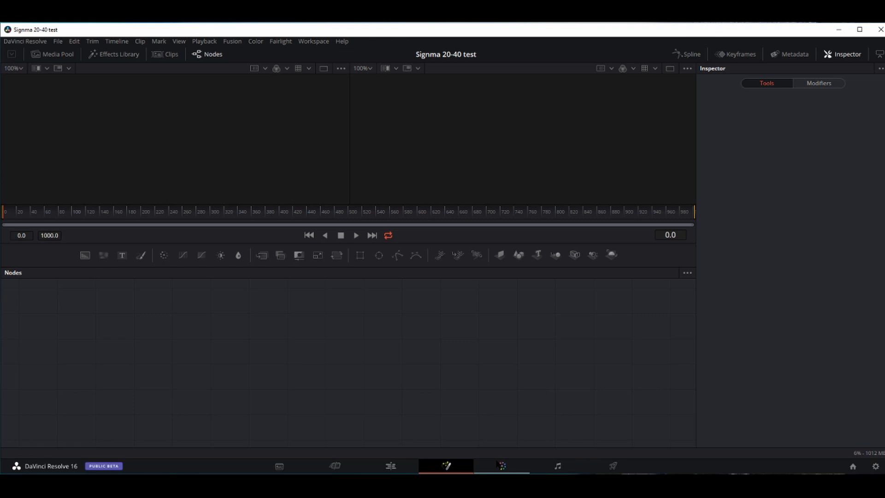
pyautogui.click(502, 466)
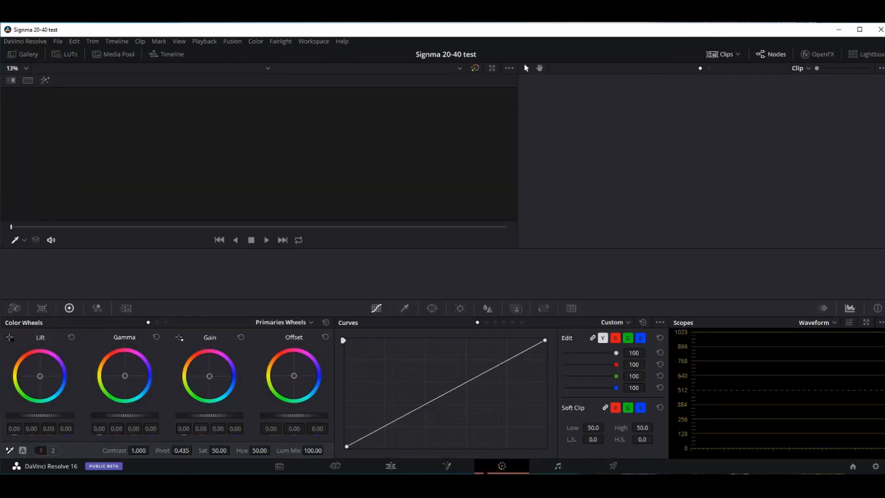
pyautogui.click(558, 466)
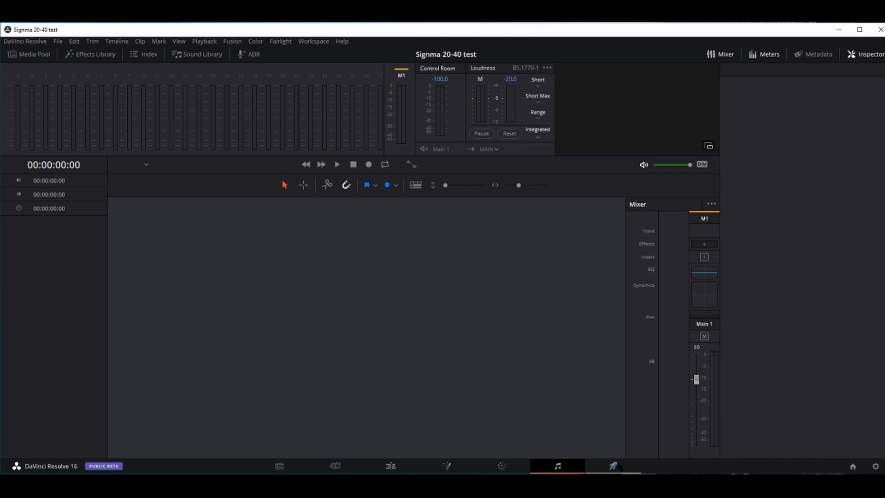
pyautogui.click(613, 465)
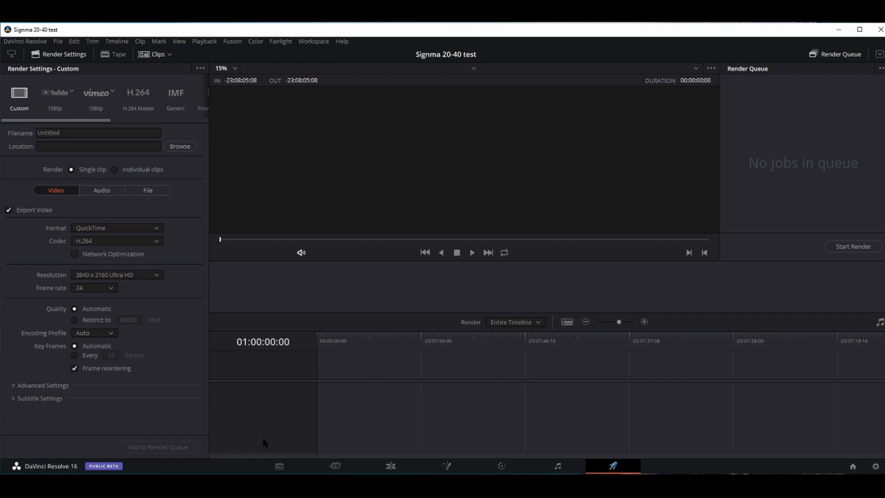
pyautogui.click(390, 466)
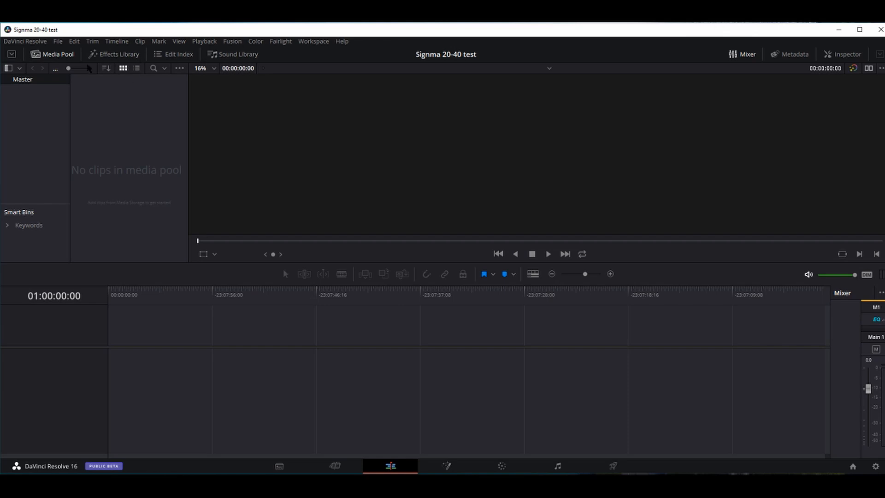
# - Close the audio mixer so the timeline spans to the right edge, keeping the Media Pool open
pyautogui.click(47, 54)
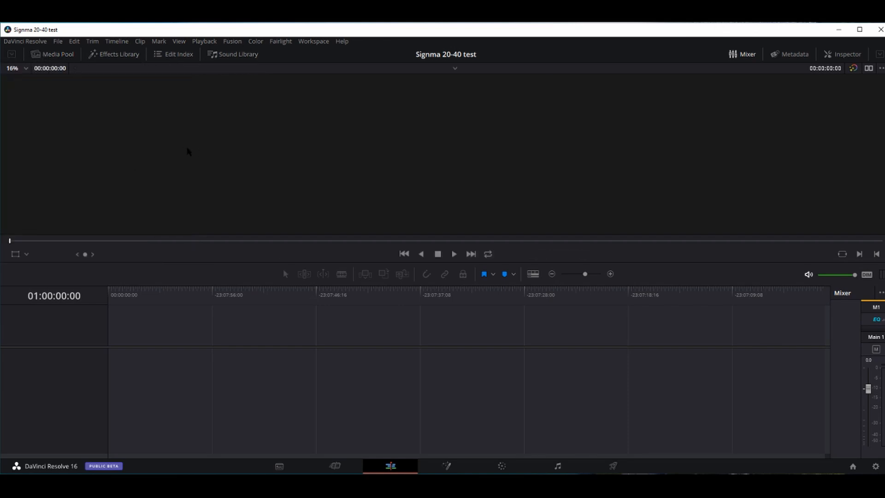
pyautogui.click(54, 56)
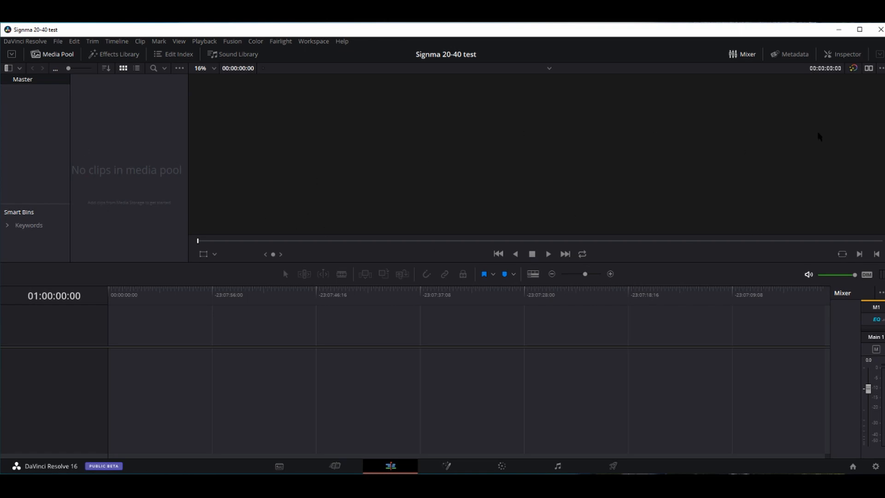
pyautogui.click(744, 54)
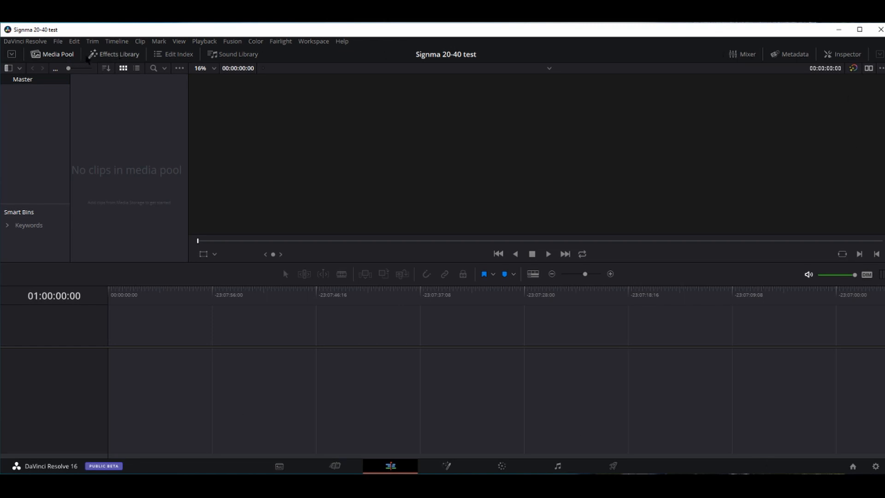
pyautogui.click(172, 56)
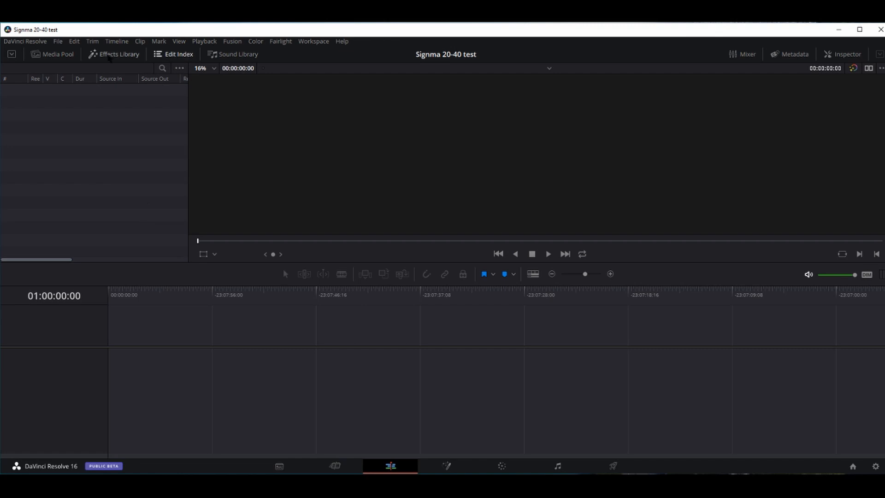
pyautogui.click(50, 55)
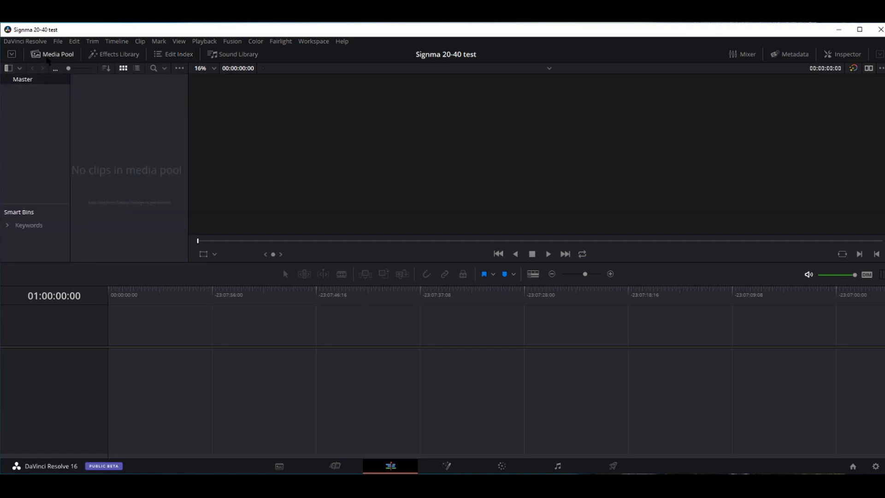
# - Create a new bin named Footage under Master
pyautogui.rightClick(38, 123)
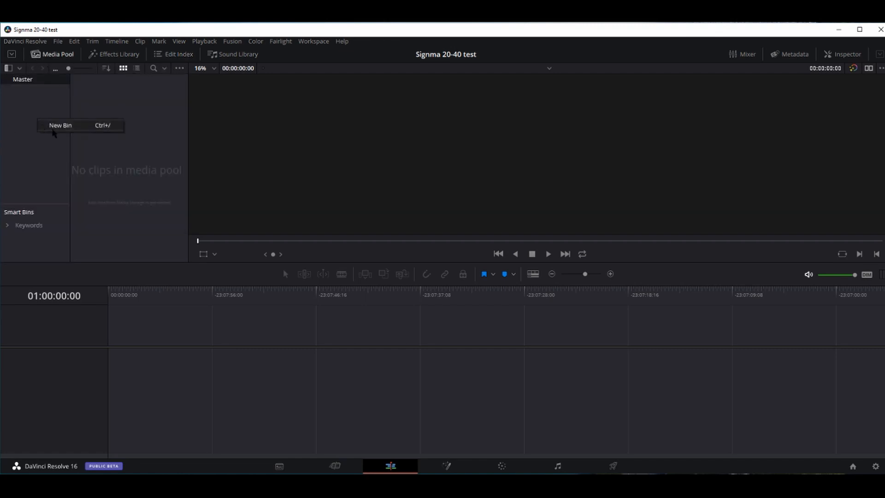
pyautogui.click(51, 125)
pyautogui.write('Footage')
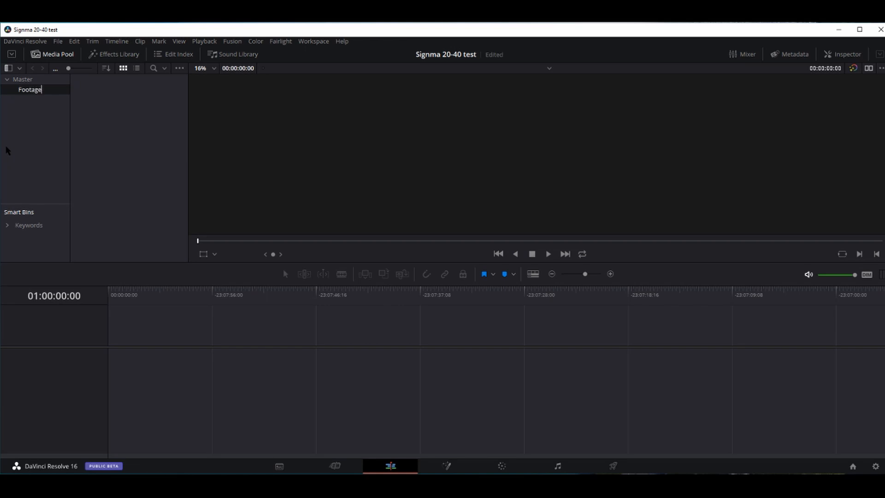
pyautogui.press('Return')
# - Create a second bin under Master named Sequence
pyautogui.rightClick(45, 119)
pyautogui.click(56, 127)
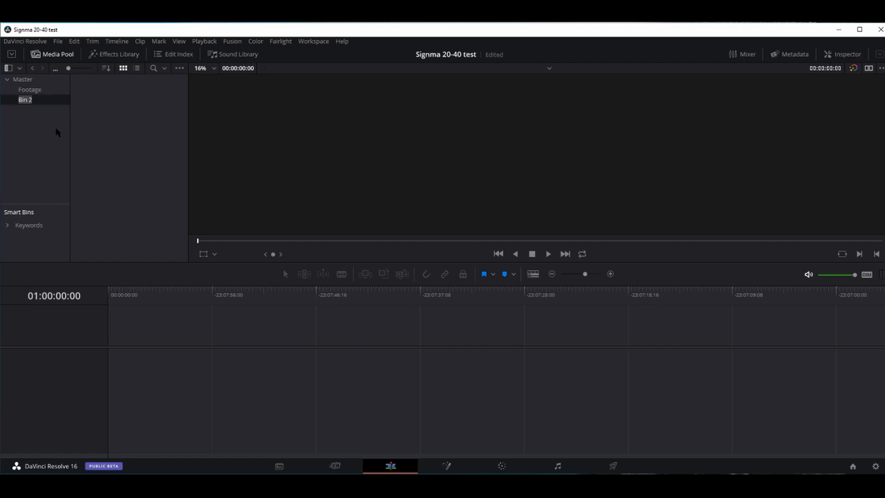
pyautogui.write('Sequeceenc')
pyautogui.click(36, 91)
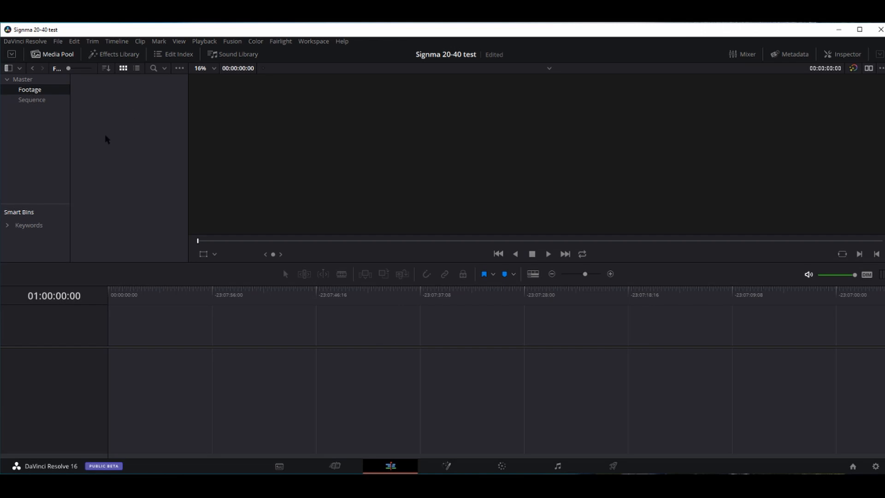
# - Import every .mov clip from the codec folder into Footage and match the timeline frame rate
pyautogui.rightClick(119, 130)
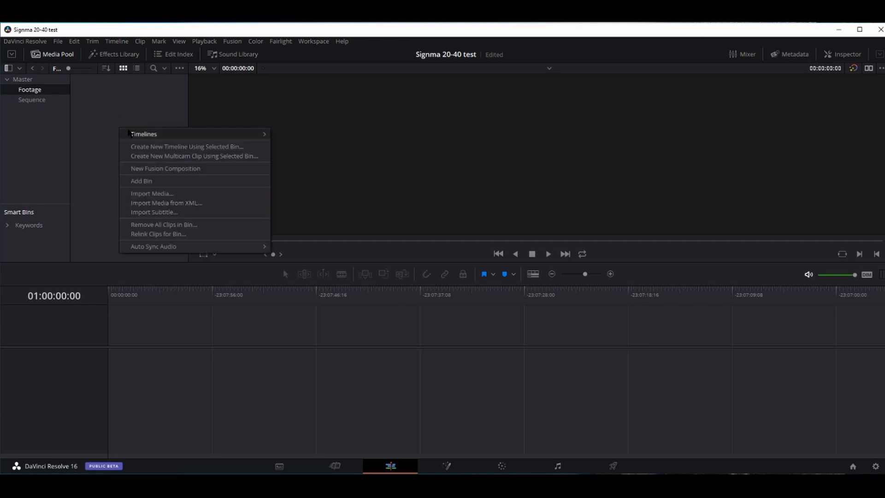
pyautogui.click(175, 194)
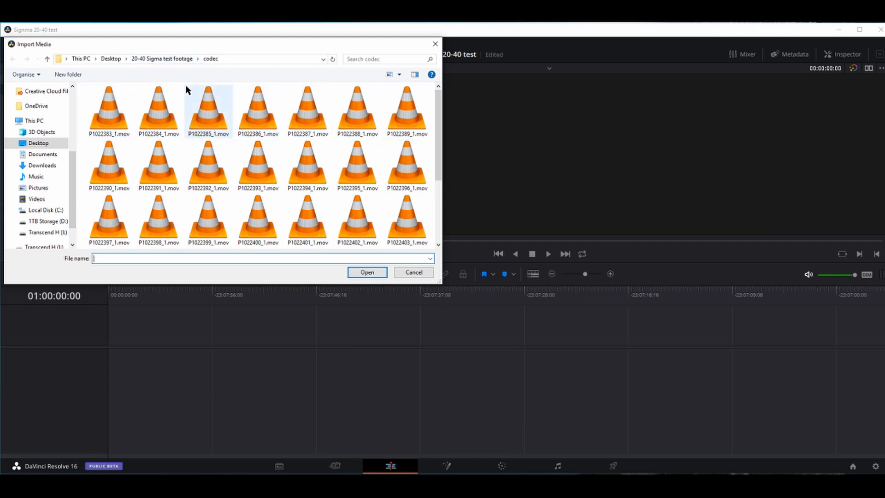
pyautogui.click(113, 119)
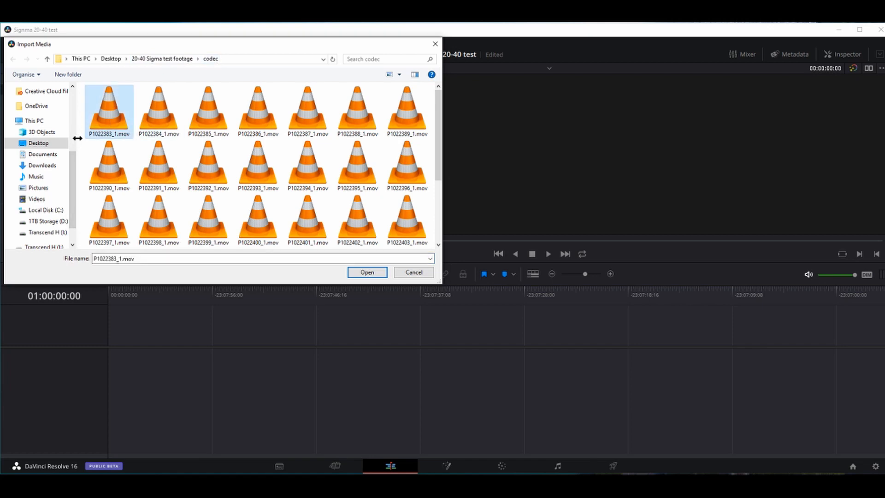
pyautogui.hotkey('ctrl', 'a')
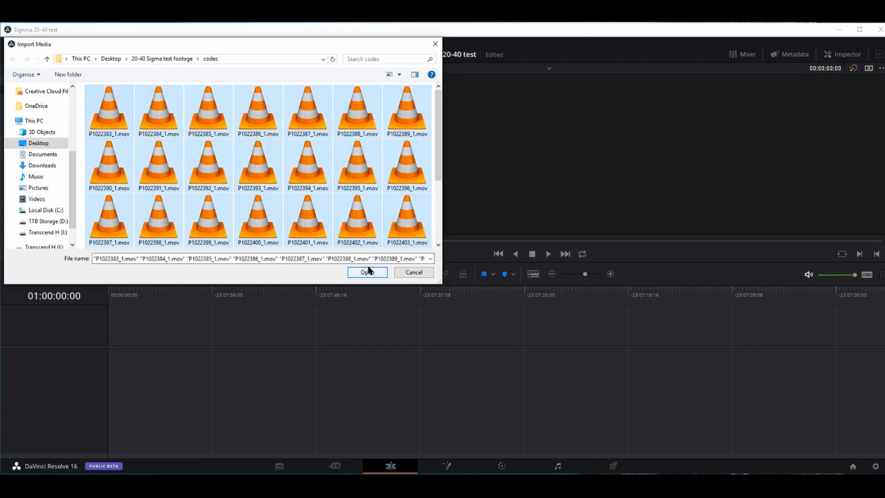
pyautogui.click(367, 272)
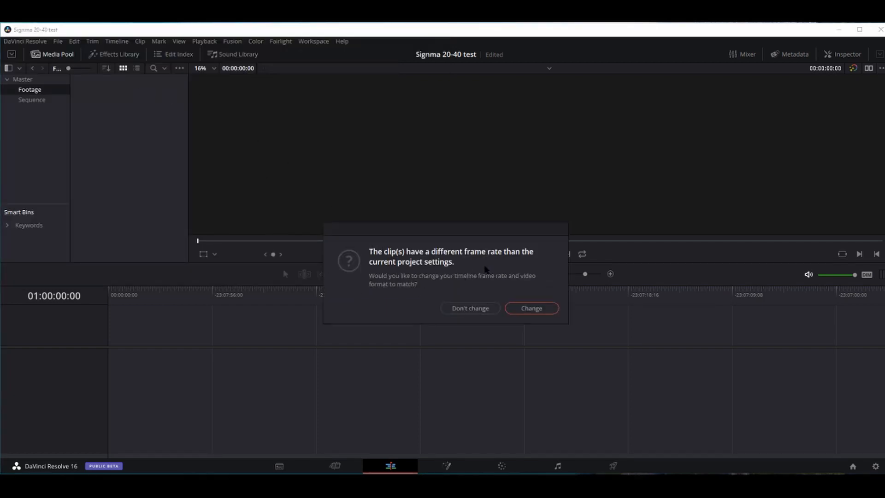
pyautogui.click(528, 303)
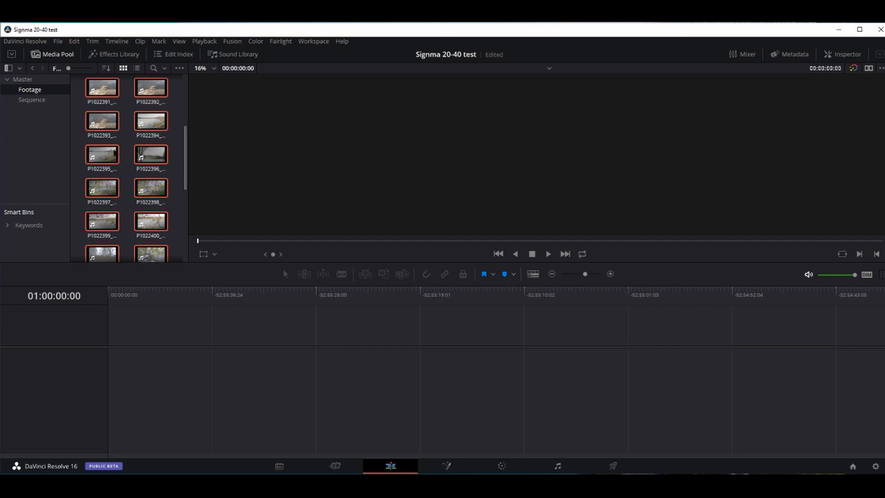
# - Browse the Footage clips in list view, return to thumbnails, then open the empty Sequence bin
pyautogui.click(78, 154)
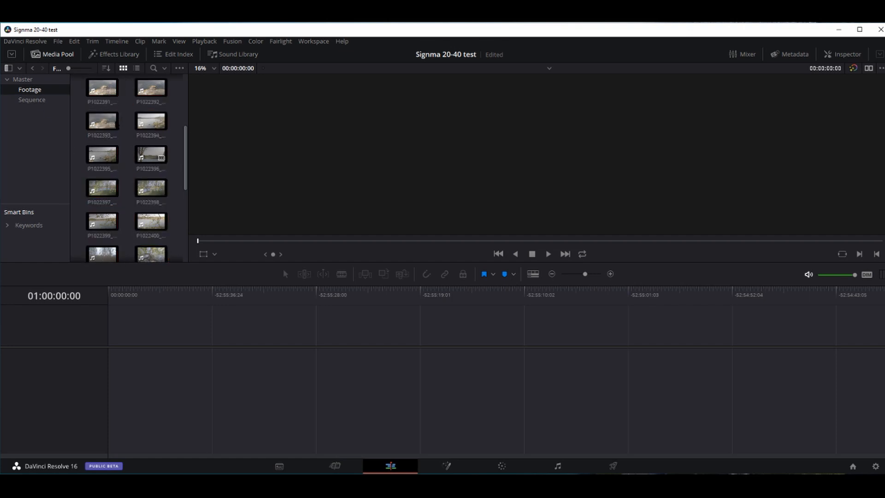
pyautogui.click(136, 68)
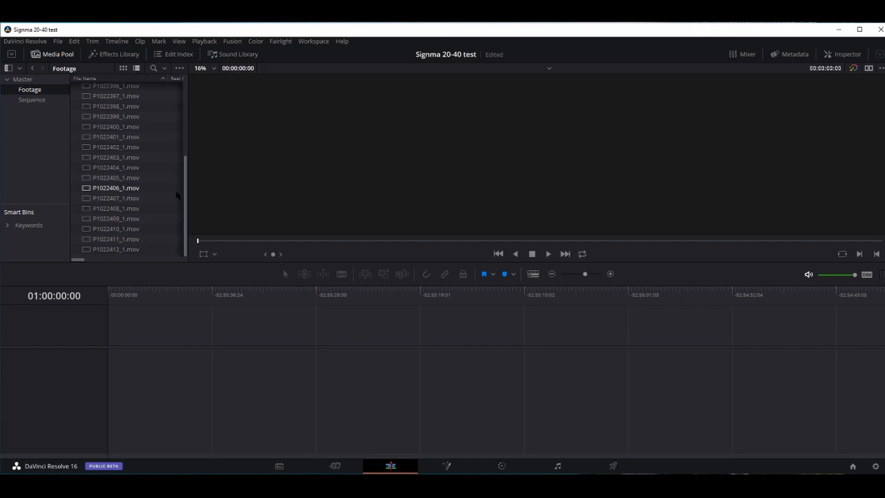
pyautogui.moveTo(187, 208); pyautogui.dragTo(184, 119)
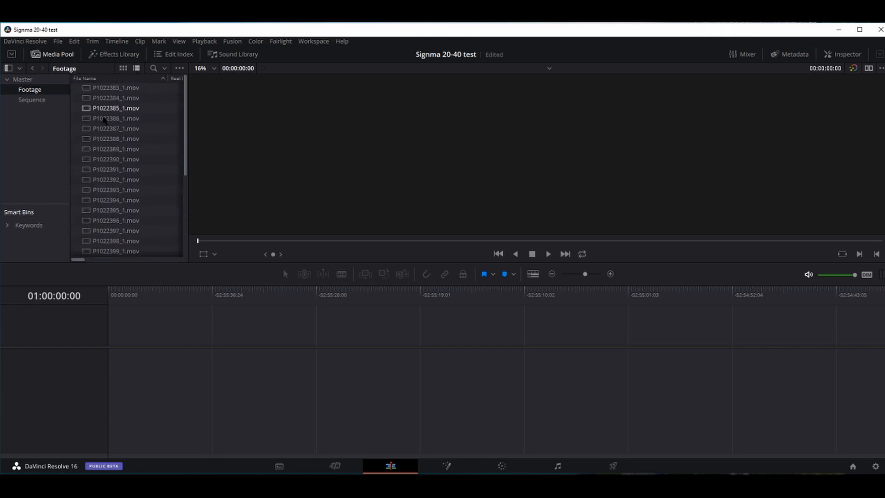
pyautogui.click(123, 68)
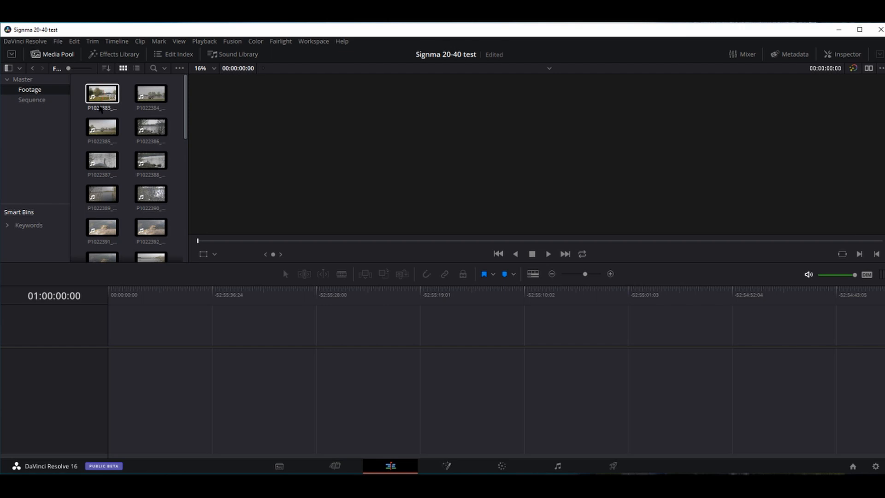
pyautogui.click(33, 103)
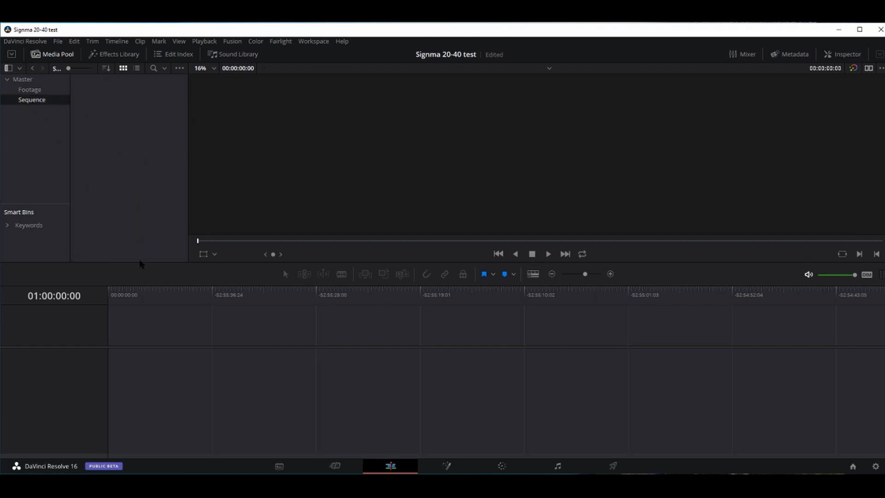
# - Start a new timeline named Rough cut with 3 video and 3 audio tracks
pyautogui.rightClick(107, 137)
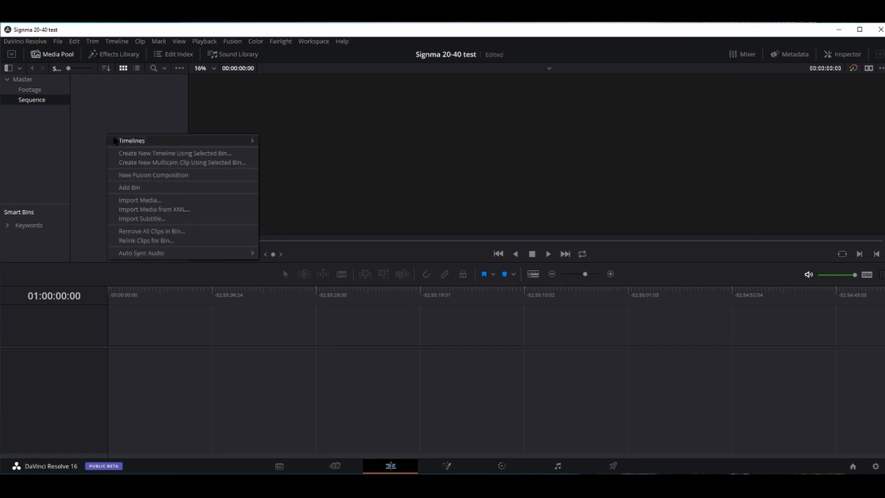
pyautogui.moveTo(135, 140)
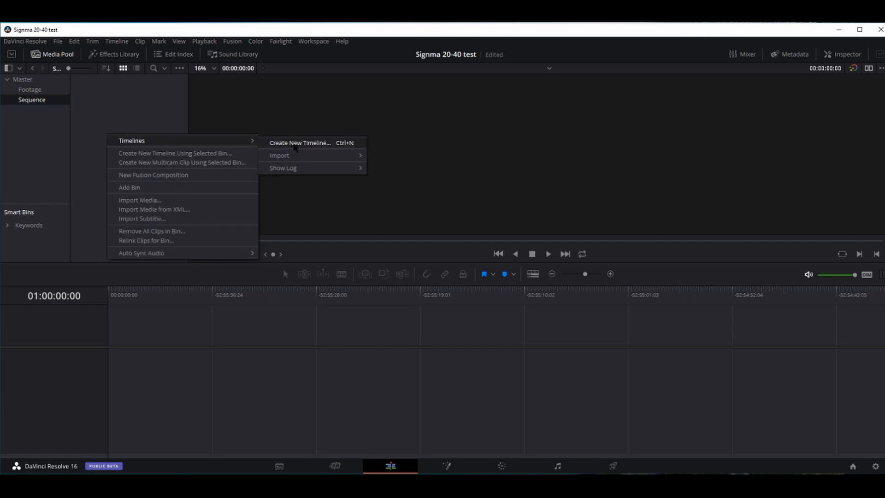
pyautogui.click(295, 143)
pyautogui.write('Rough')
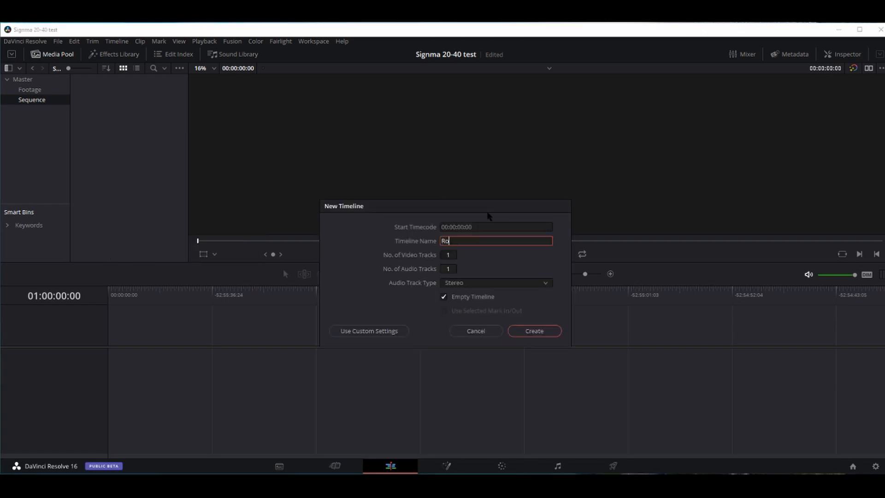
pyautogui.press('BackSpace')
pyautogui.press('BackSpace')
pyautogui.press('BackSpace')
pyautogui.click(448, 255)
pyautogui.write('3')
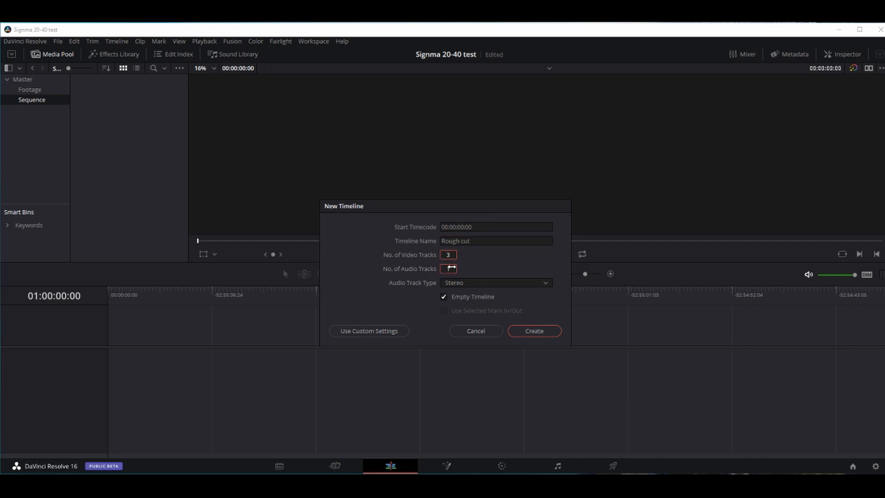
pyautogui.click(448, 269)
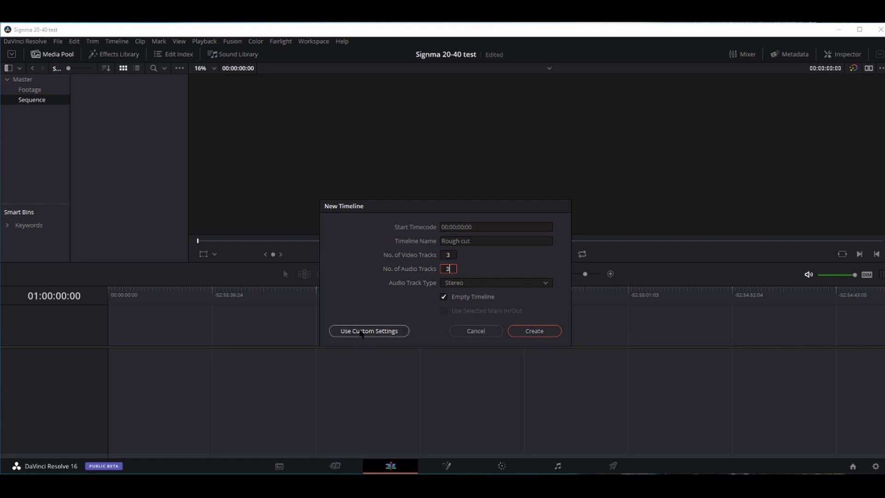
# - Set the Rough cut timeline format to 3840 x 2160 Ultra HD and create it
pyautogui.click(362, 332)
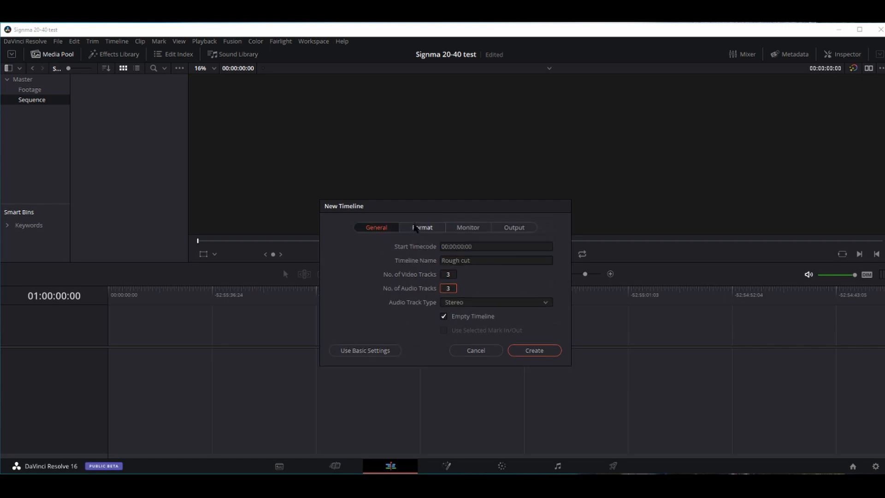
pyautogui.click(416, 227)
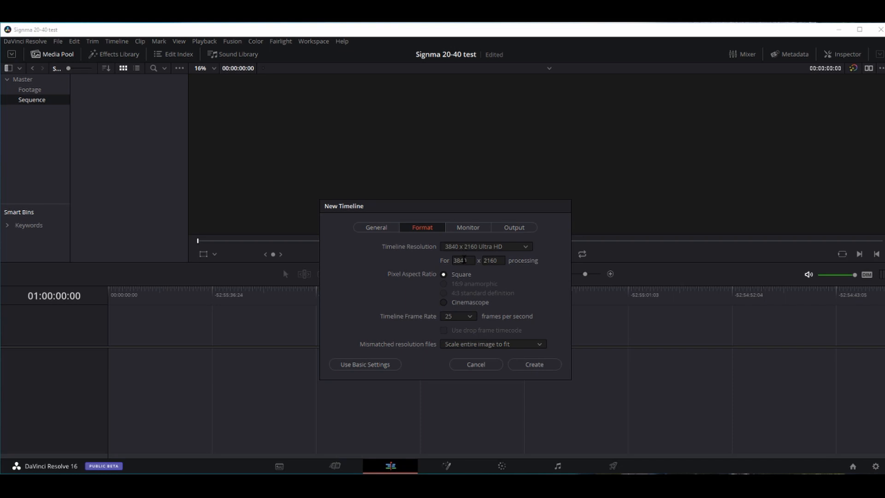
pyautogui.click(470, 247)
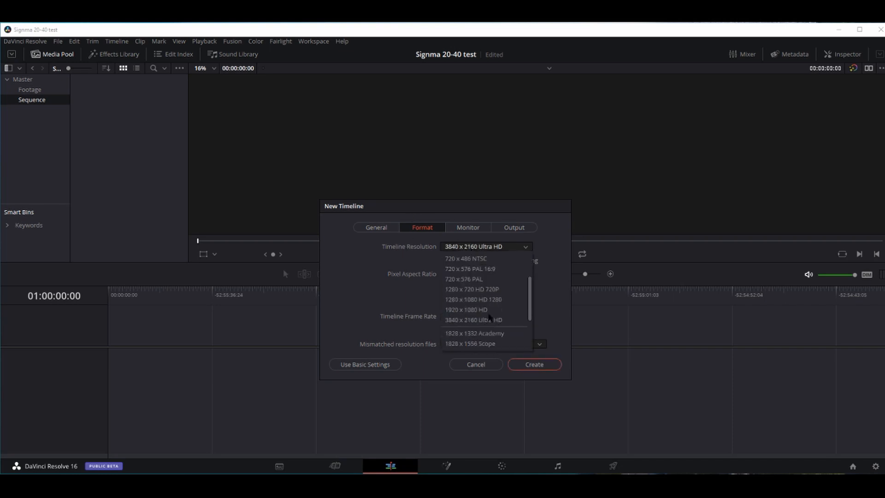
pyautogui.click(393, 308)
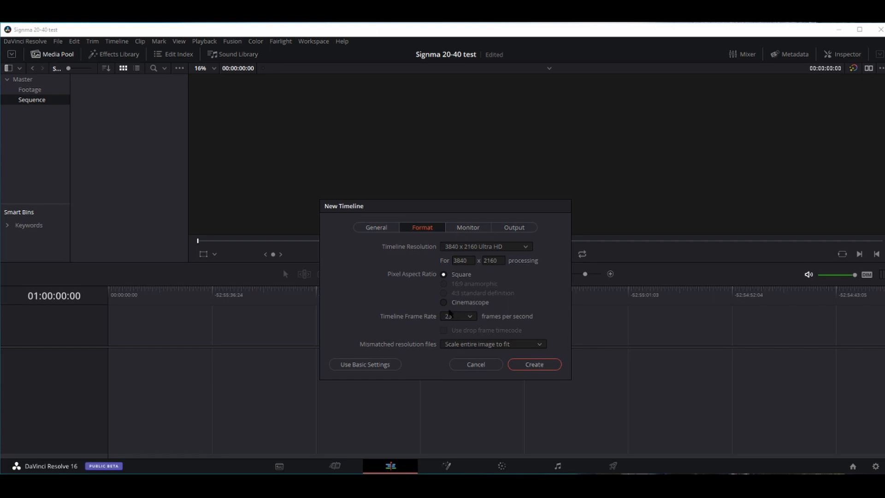
pyautogui.click(531, 365)
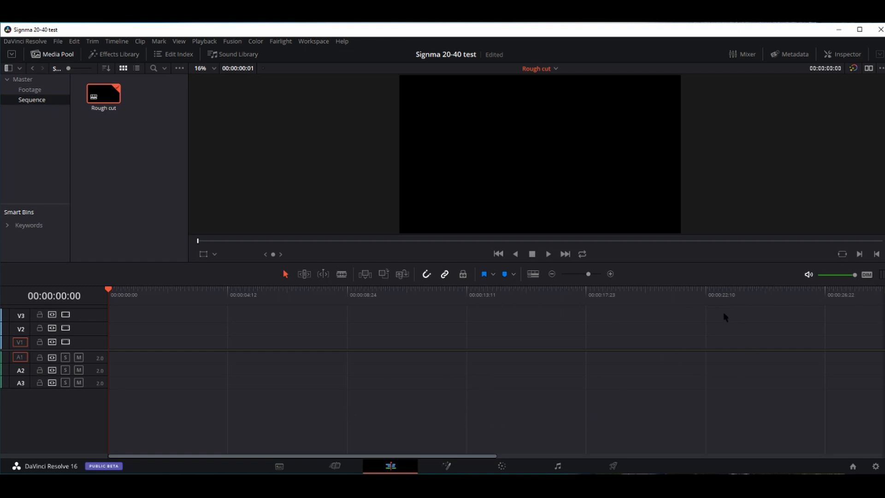
# - Load P1022384_1.mov from Footage into the source viewer and switch to dual viewer mode
pyautogui.click(32, 91)
pyautogui.click(140, 102)
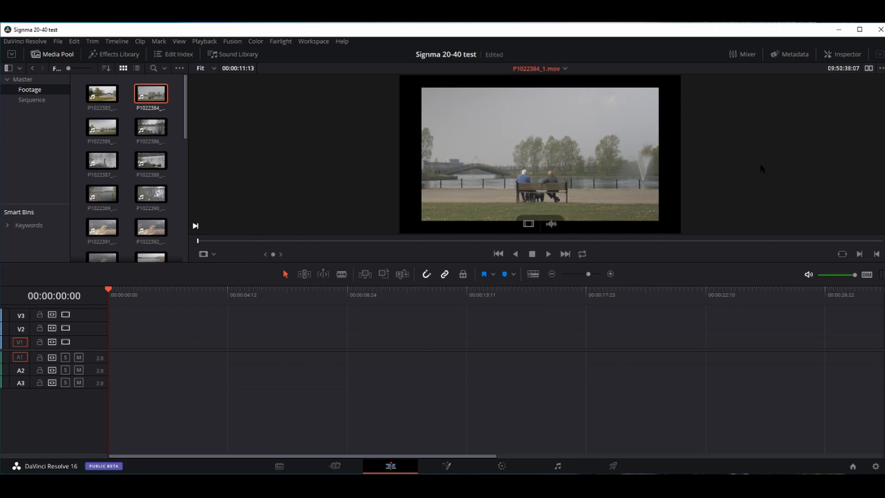
pyautogui.click(868, 69)
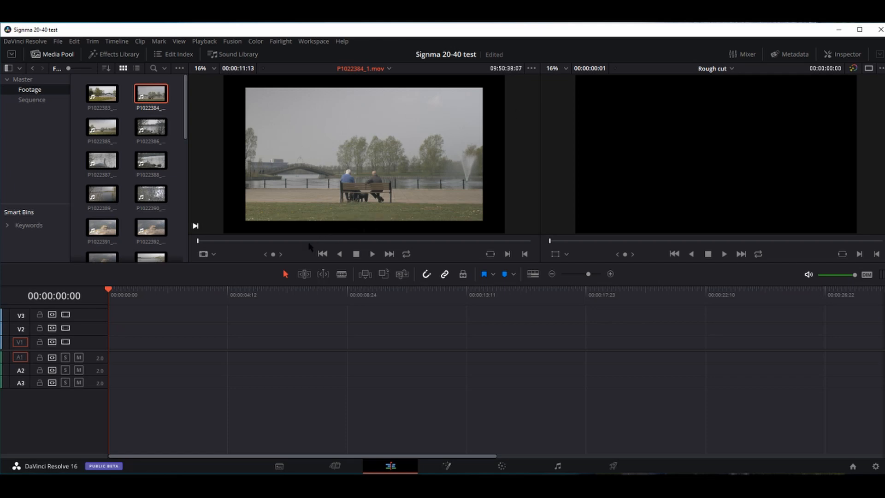
# - Mark about 6 seconds of the bench shot in P1022384_1.mov and place it at the start of V1/A1
pyautogui.click(259, 245)
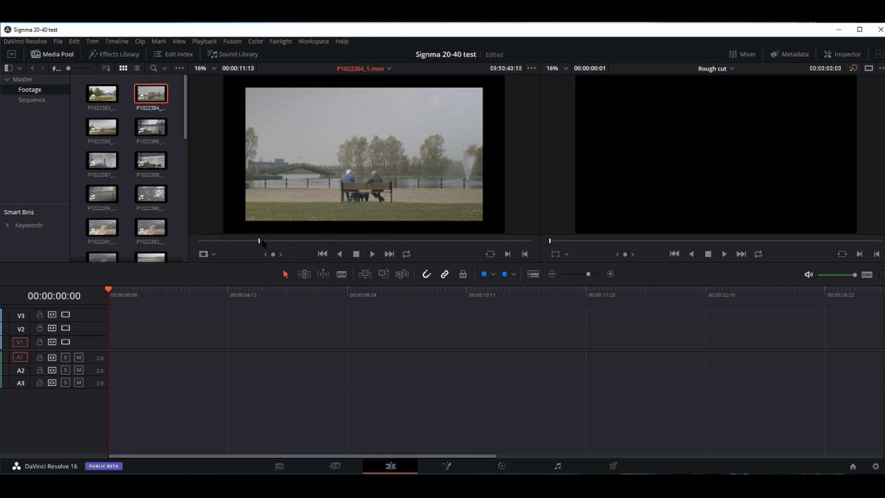
pyautogui.press('i')
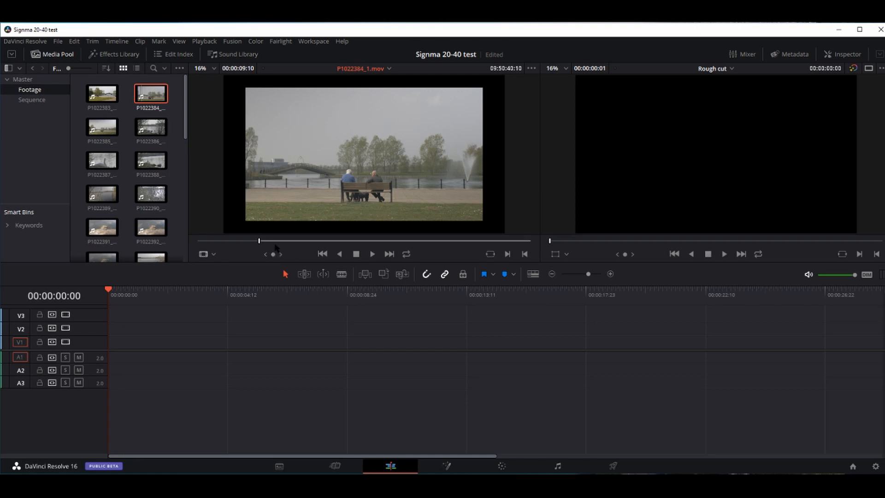
pyautogui.moveTo(260, 243); pyautogui.dragTo(470, 253)
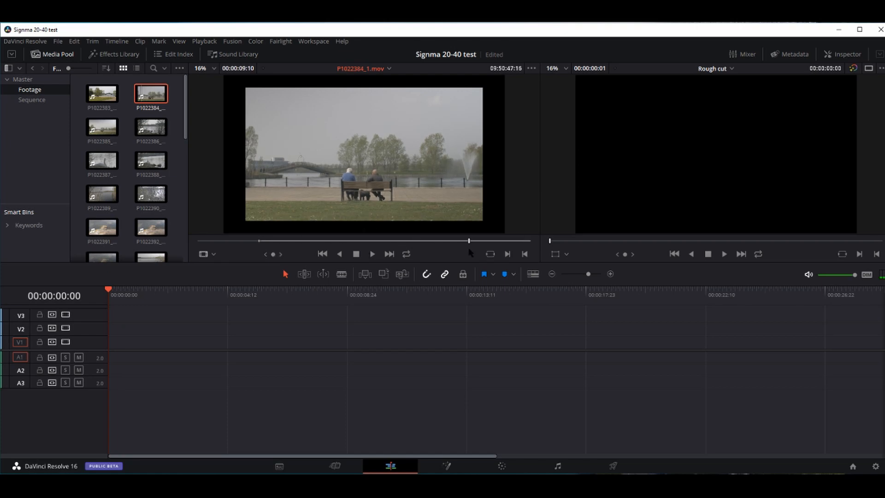
pyautogui.press('XF86AudioMute')
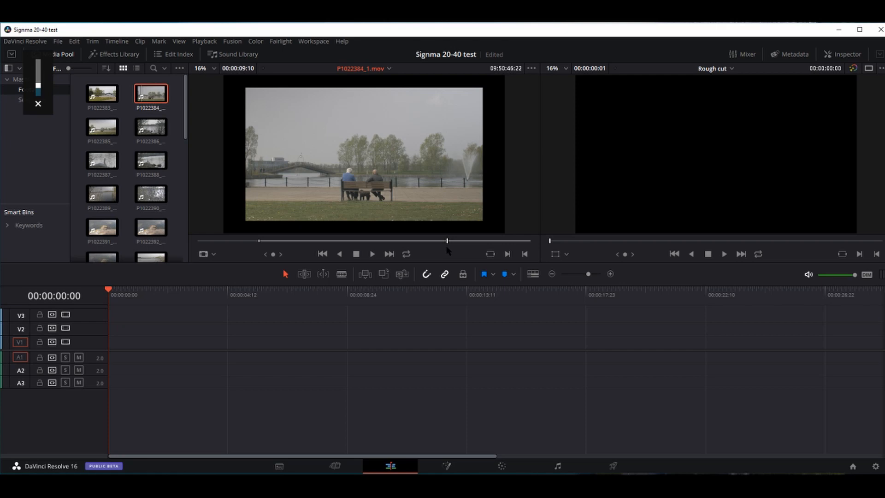
pyautogui.press('o')
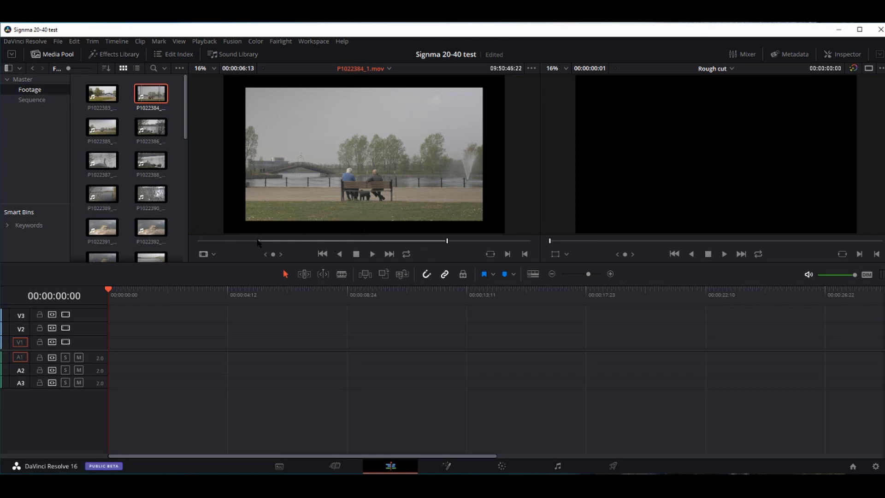
pyautogui.moveTo(258, 240); pyautogui.dragTo(268, 240)
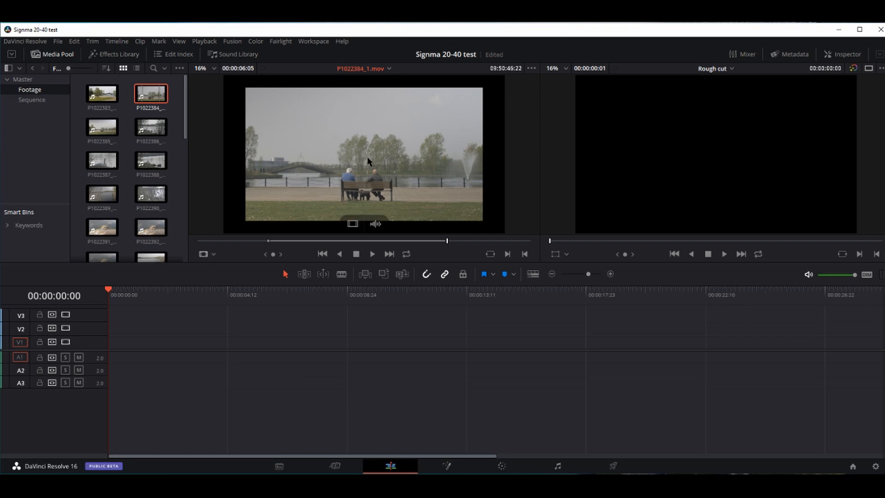
pyautogui.moveTo(367, 165); pyautogui.dragTo(279, 197)
pyautogui.moveTo(349, 173); pyautogui.dragTo(109, 346)
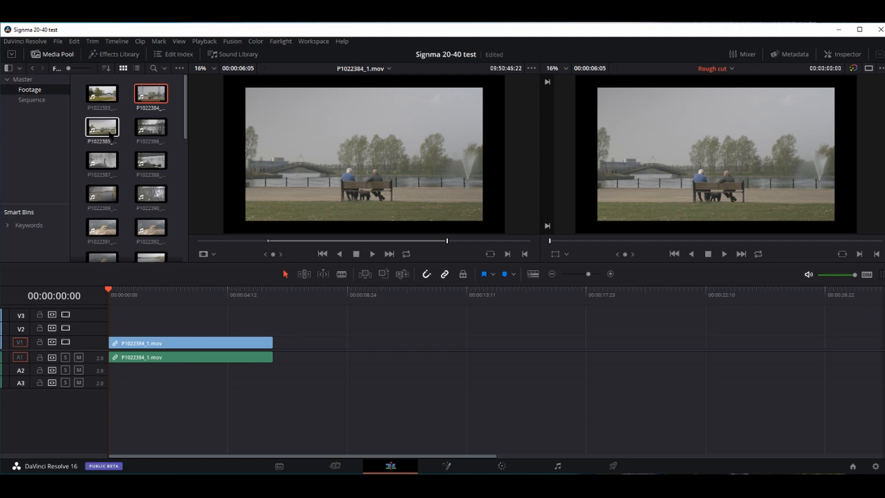
# - Mark a section of the swans clip P1022386_1.mov and add it after the bench shot
pyautogui.doubleClick(153, 134)
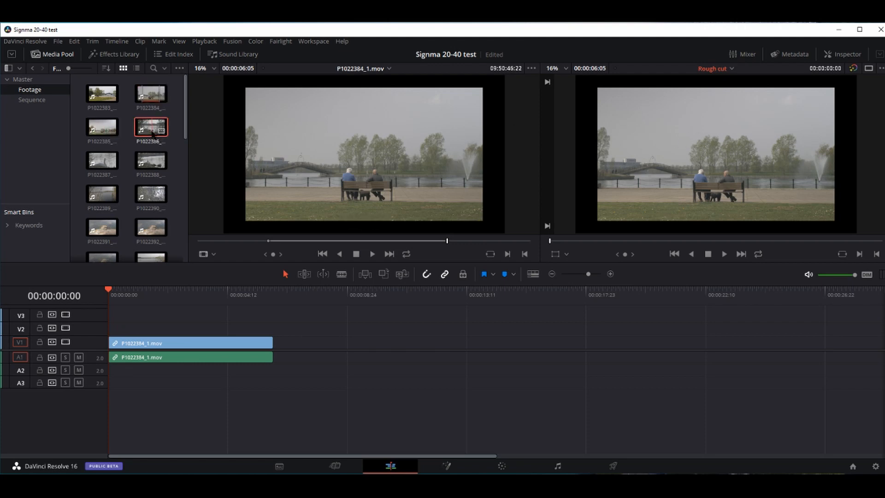
pyautogui.click(287, 241)
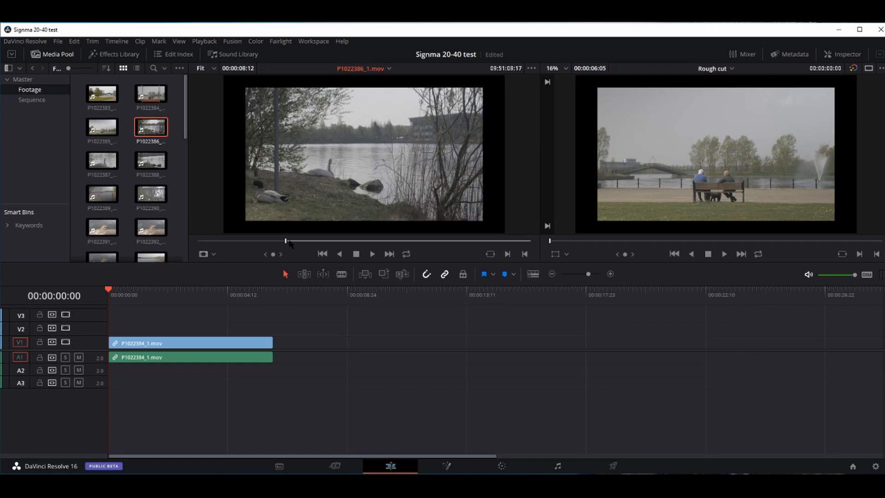
pyautogui.moveTo(288, 241); pyautogui.dragTo(406, 248)
pyautogui.press('o')
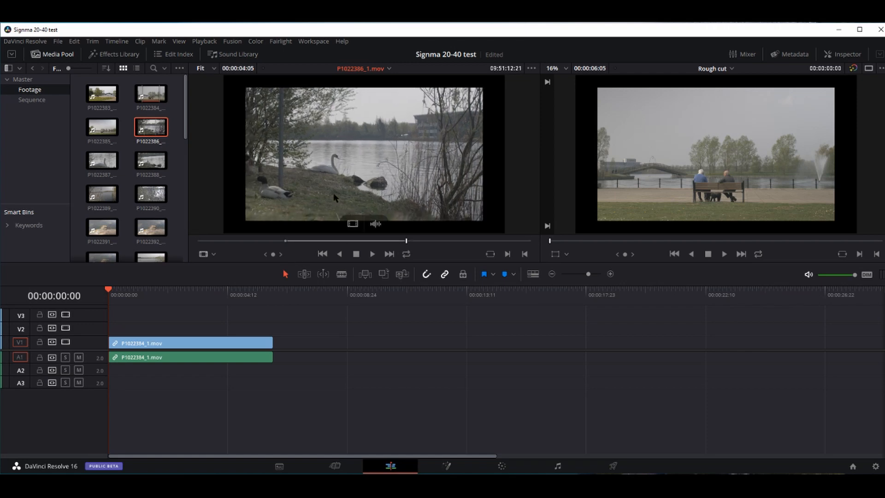
pyautogui.moveTo(334, 197); pyautogui.dragTo(279, 341)
# - Mark In/Out on the rock clip P1022392_1.mov and add it after the swans clip
pyautogui.click(150, 233)
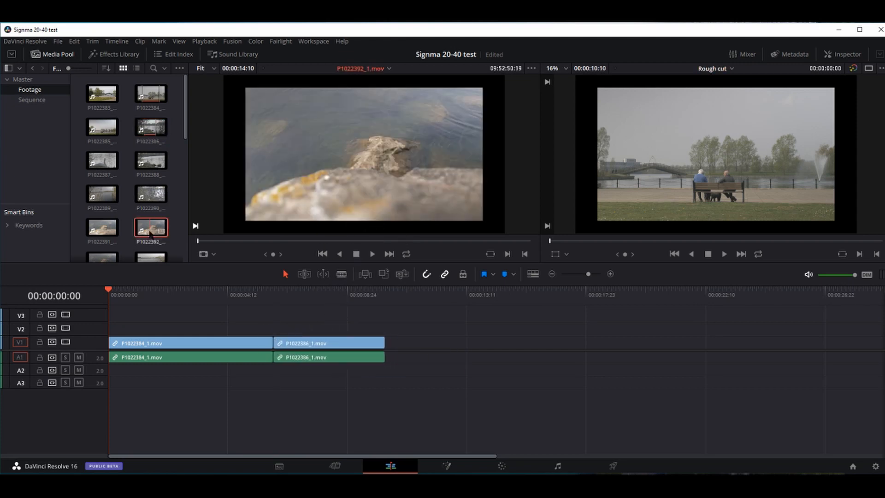
pyautogui.press('i')
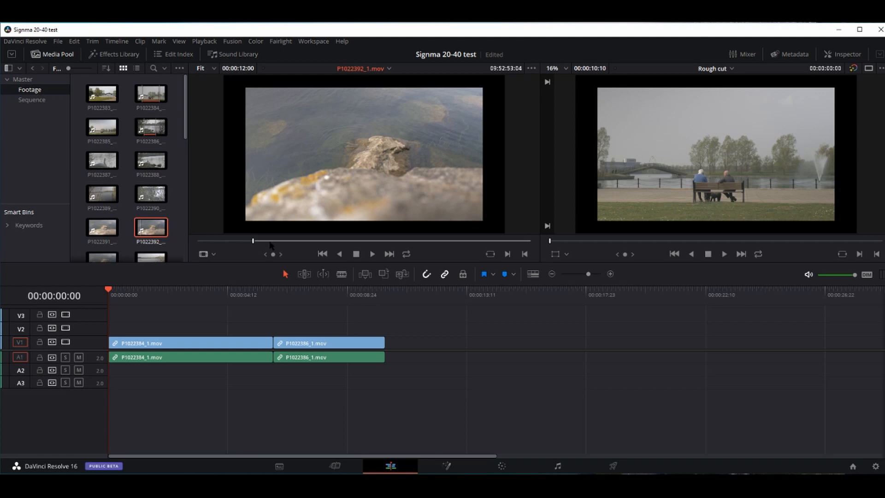
pyautogui.press('o')
pyautogui.moveTo(376, 222); pyautogui.dragTo(386, 346)
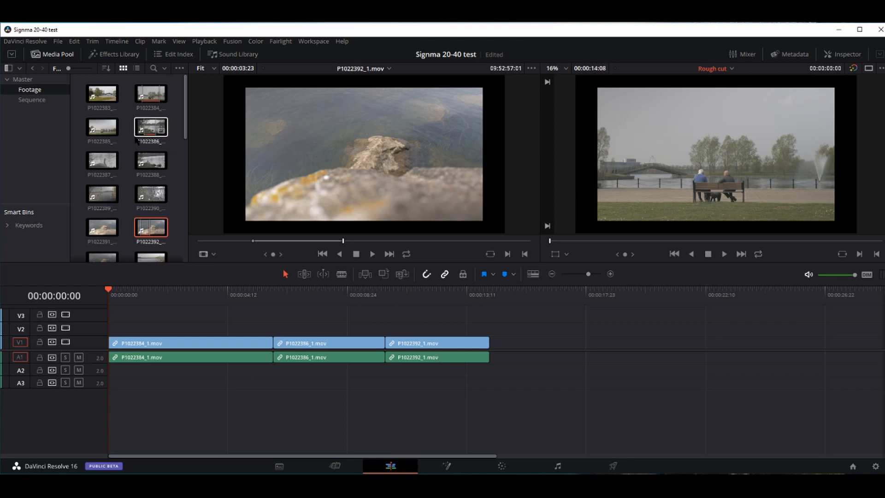
# - Mark a section of the trees clip P1022398_1.mov and add it at the end of V1/A1
pyautogui.moveTo(182, 139); pyautogui.dragTo(185, 191)
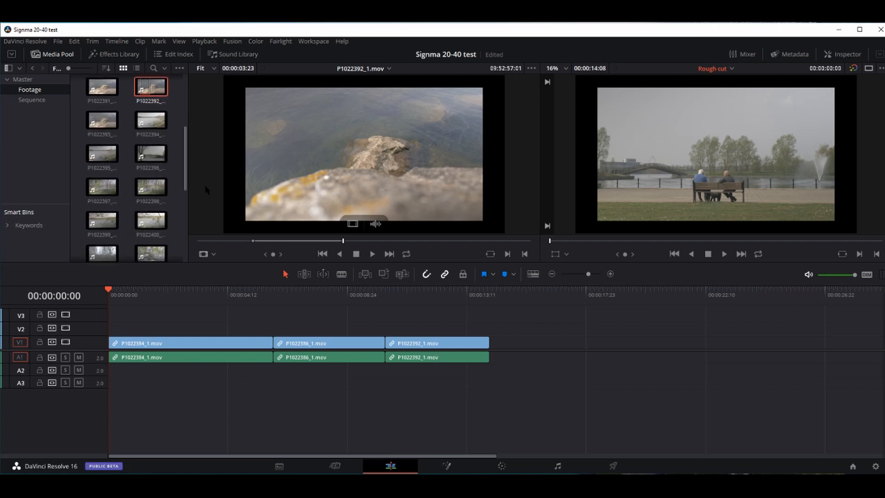
pyautogui.click(148, 191)
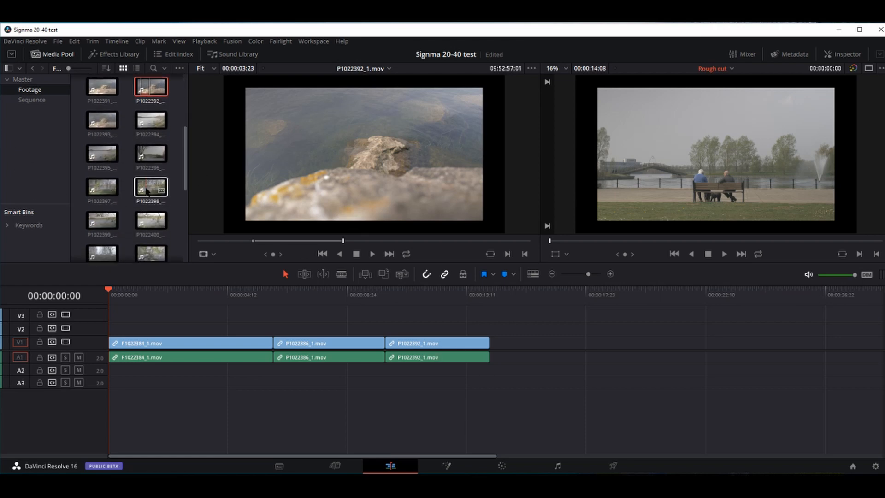
pyautogui.click(278, 243)
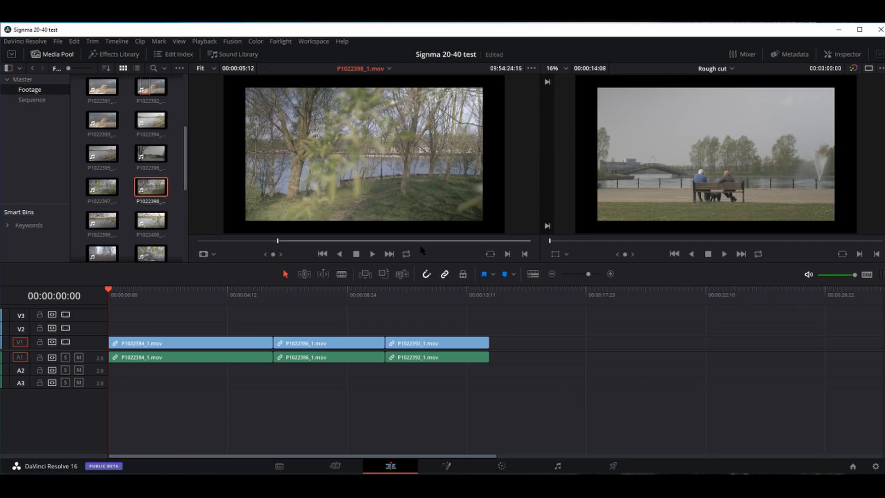
pyautogui.click(431, 241)
pyautogui.press('o')
pyautogui.moveTo(389, 193); pyautogui.dragTo(491, 348)
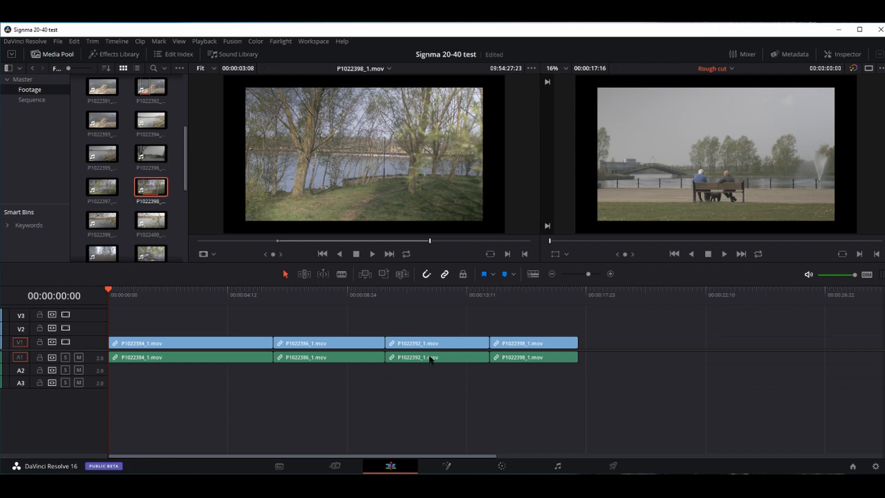
pyautogui.click(210, 351)
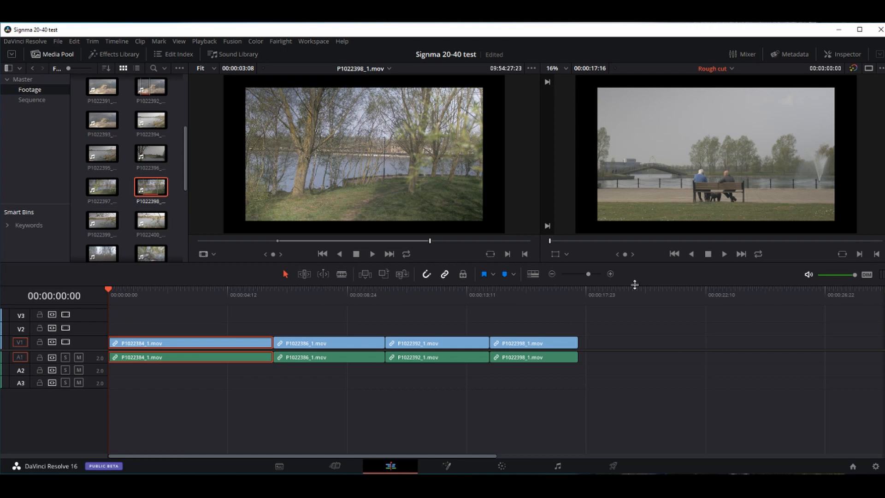
# - Scrub the playhead through the footage around the first cut into the swan clip
pyautogui.moveTo(315, 216)
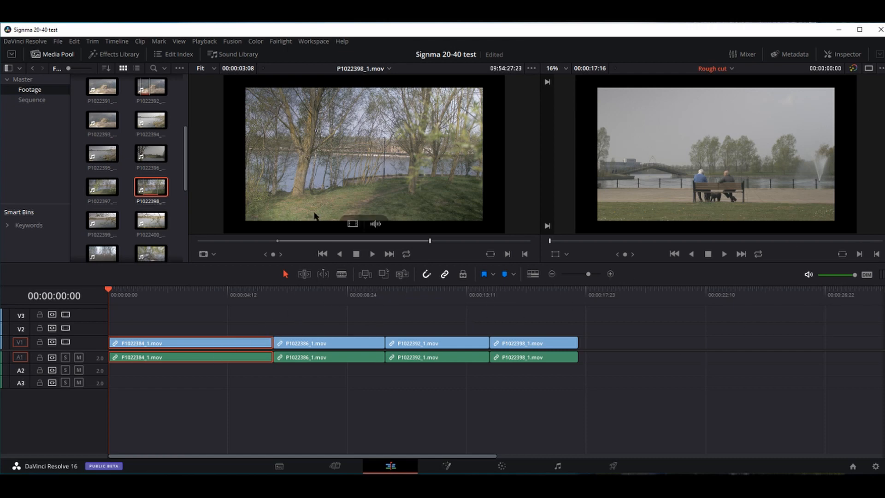
pyautogui.click(314, 336)
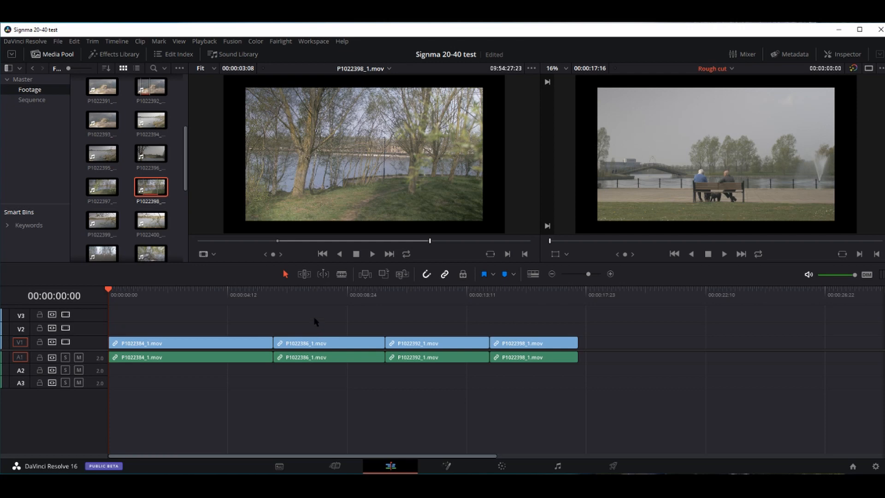
pyautogui.click(309, 294)
pyautogui.click(298, 295)
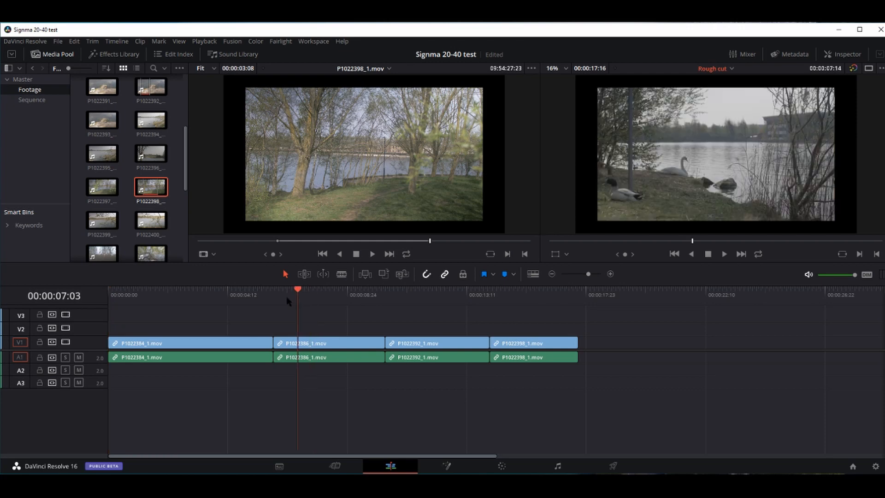
pyautogui.moveTo(287, 297); pyautogui.dragTo(308, 302)
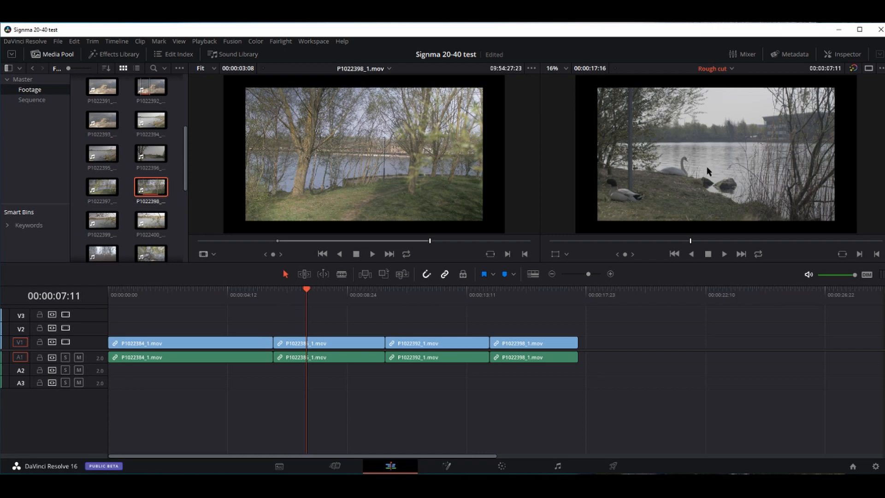
# - Select P1022384_1.mov, park the playhead at 00:00:05:05 and show its Inspector properties
pyautogui.click(220, 344)
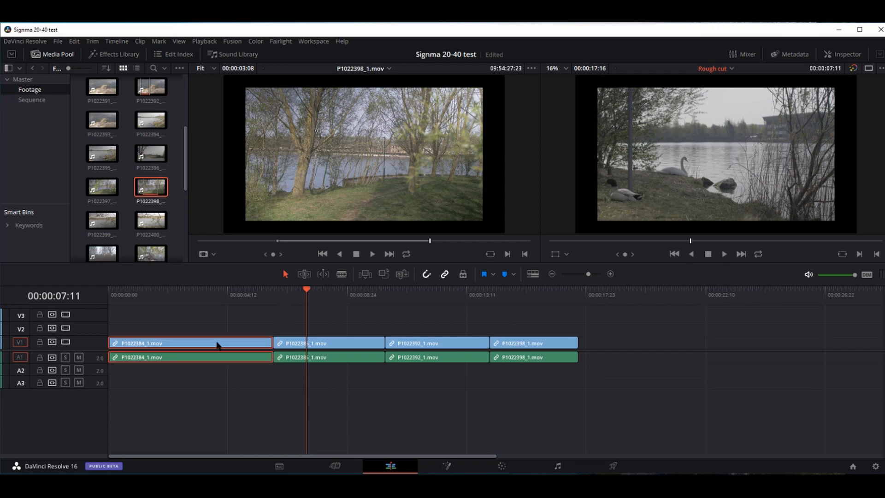
pyautogui.click(247, 302)
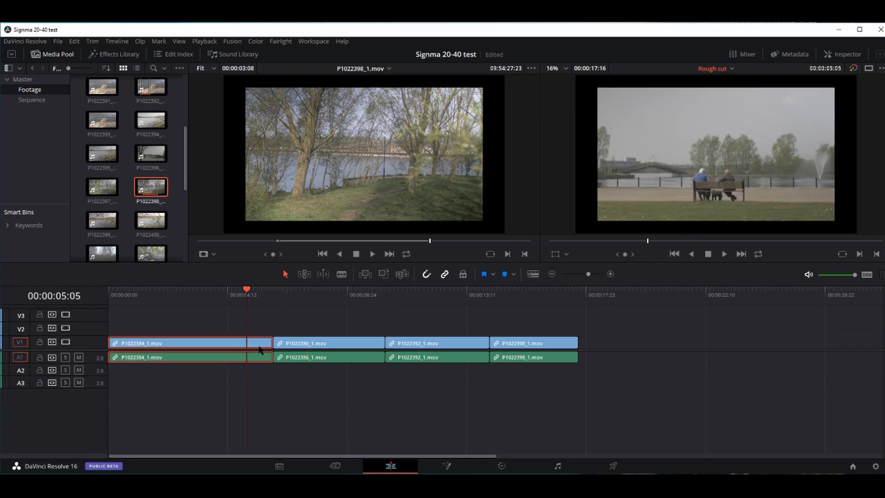
pyautogui.click(843, 54)
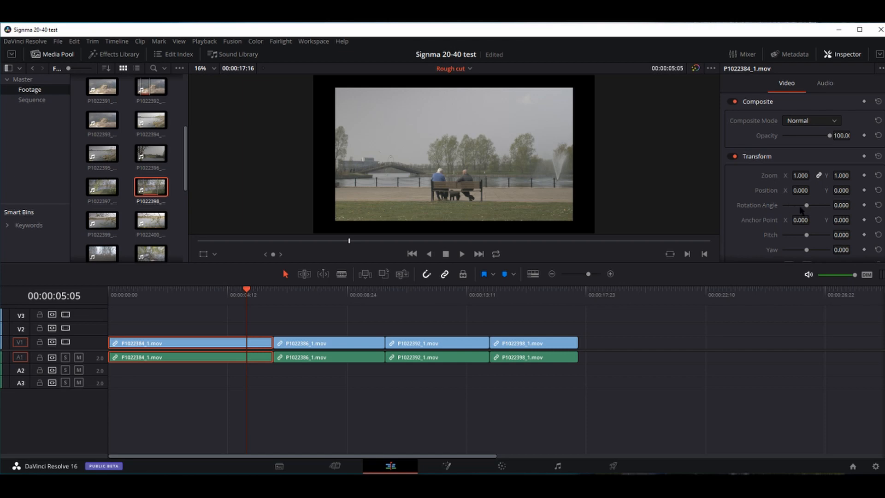
# - Zoom the bench clip to 0.52 and shift its horizontal position leftward
pyautogui.moveTo(800, 176); pyautogui.dragTo(840, 189)
pyautogui.click(807, 189)
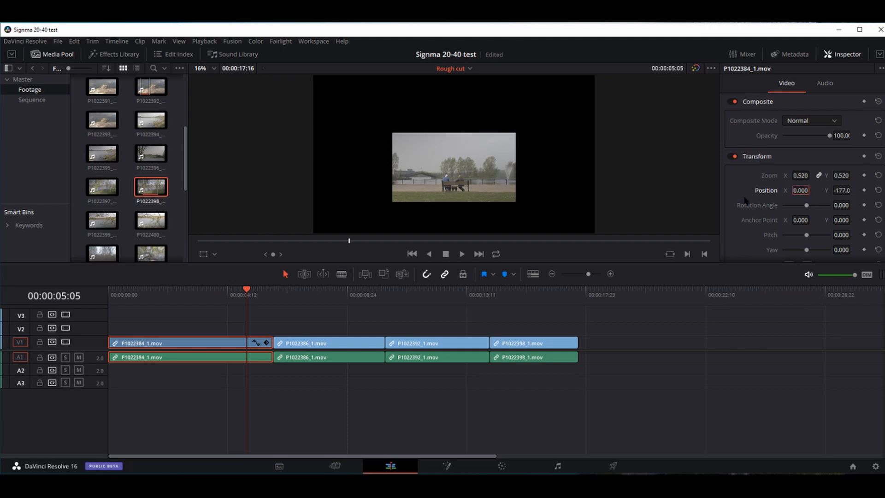
pyautogui.moveTo(802, 189)
pyautogui.mouseDown()
pyautogui.moveTo(812, 191)
pyautogui.moveTo(789, 186)
pyautogui.mouseUp()
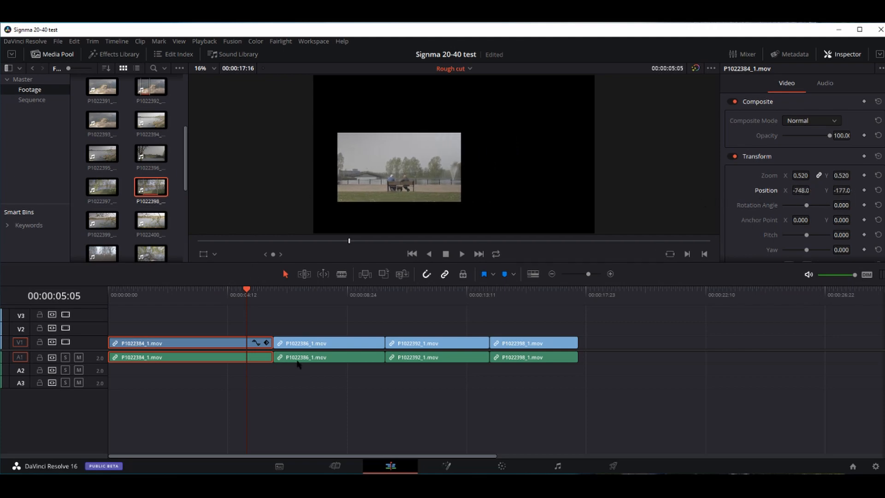
# - Move P1022386_1.mov onto V2/A2 with zoom 0.5 and position 993/460, then preview it
pyautogui.moveTo(302, 346); pyautogui.dragTo(224, 330)
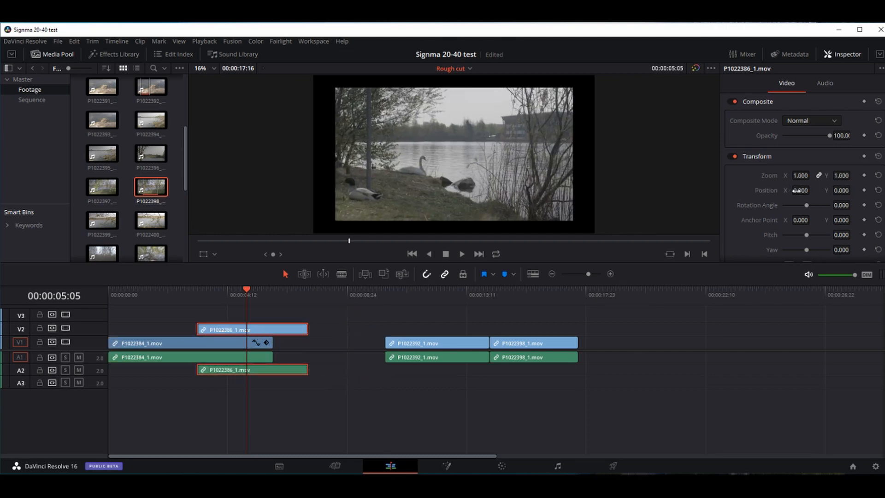
pyautogui.moveTo(800, 177); pyautogui.dragTo(737, 206)
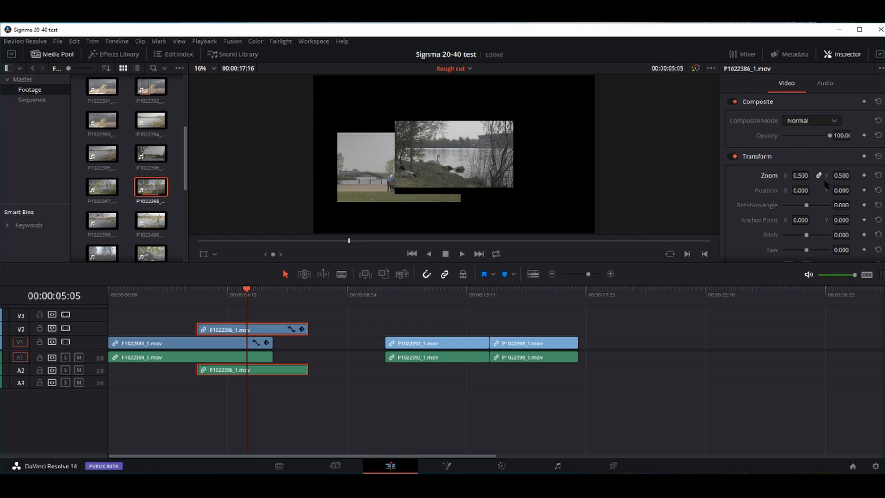
pyautogui.moveTo(840, 191); pyautogui.dragTo(812, 190)
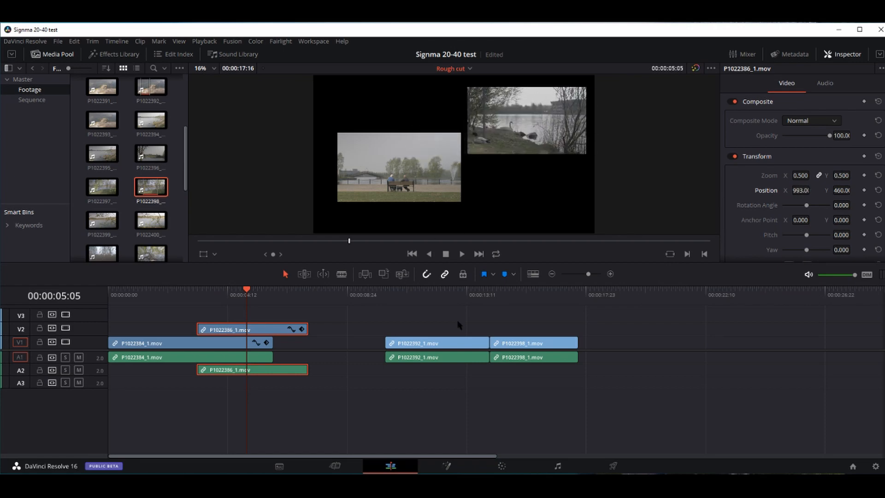
pyautogui.moveTo(243, 295); pyautogui.dragTo(278, 300)
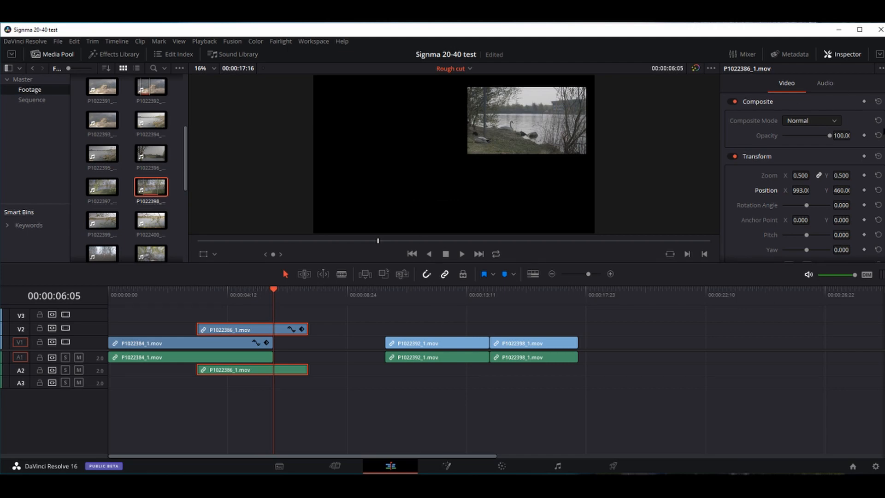
pyautogui.scroll(-5, 882, 151)
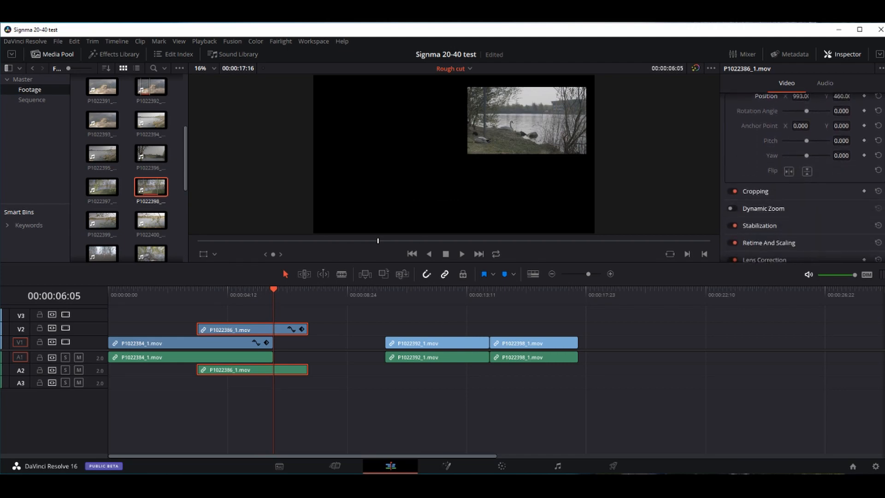
pyautogui.scroll(4, 883, 151)
pyautogui.scroll(1, 882, 151)
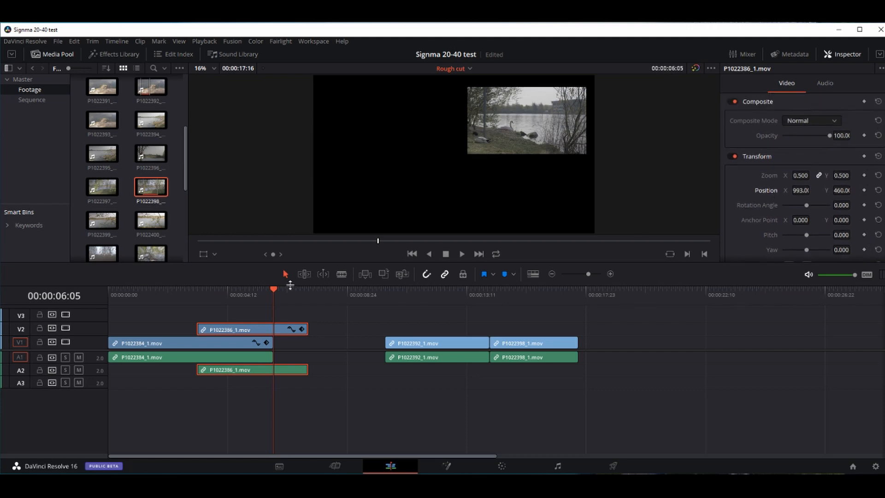
pyautogui.moveTo(275, 293); pyautogui.dragTo(77, 325)
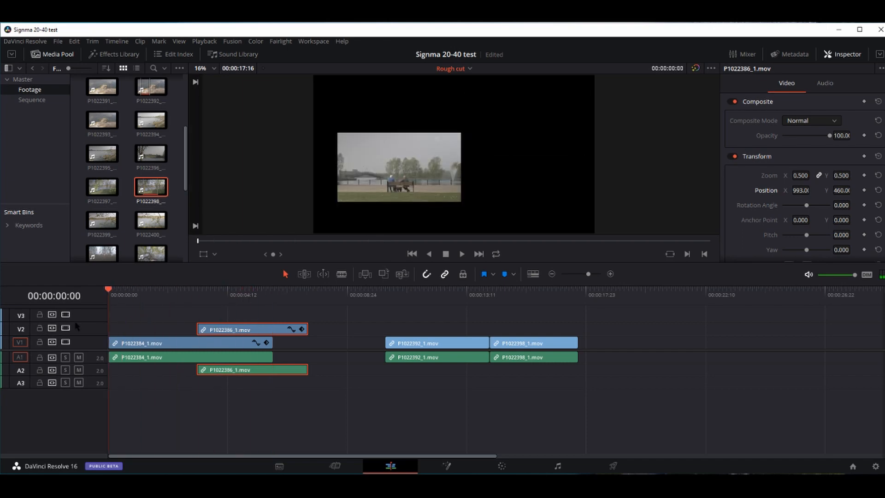
# - Undo the picture-in-picture changes and show both viewers with the audio mixer
pyautogui.hotkey('ctrl', 'z')
pyautogui.hotkey('ctrl', 'z')
pyautogui.hotkey('ctrl', 'z')
pyautogui.hotkey('ctrl', 'z')
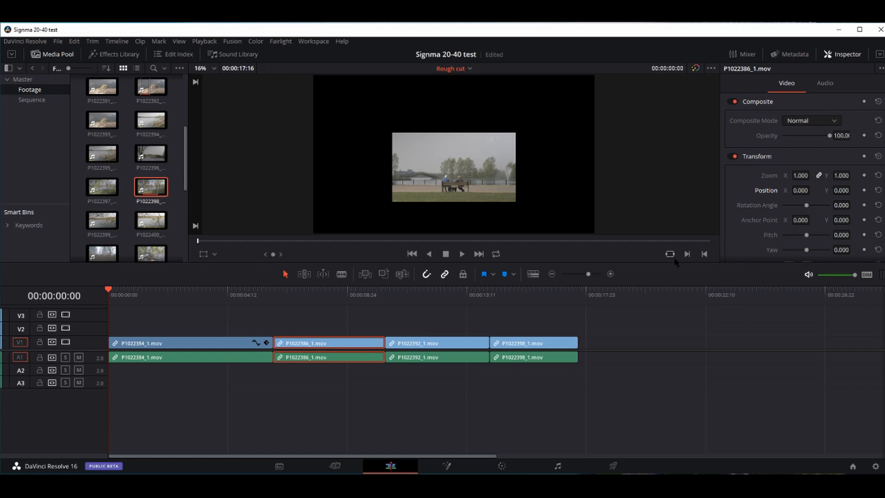
pyautogui.click(841, 56)
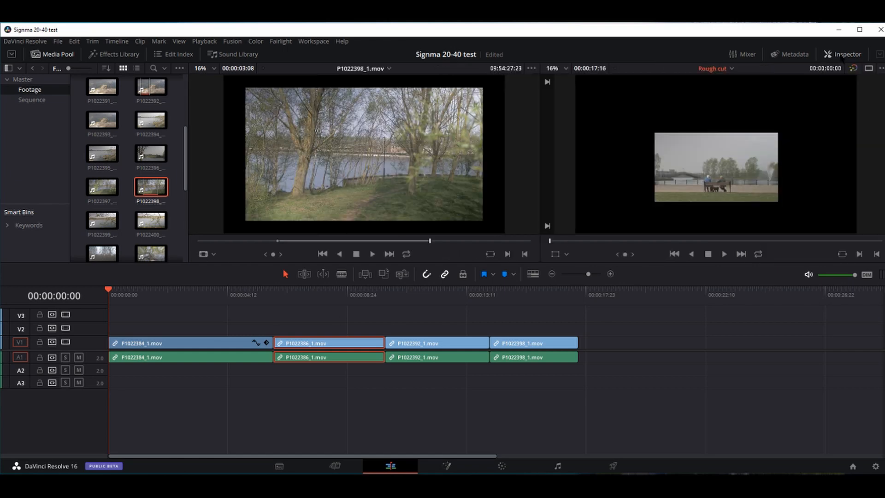
pyautogui.click(742, 54)
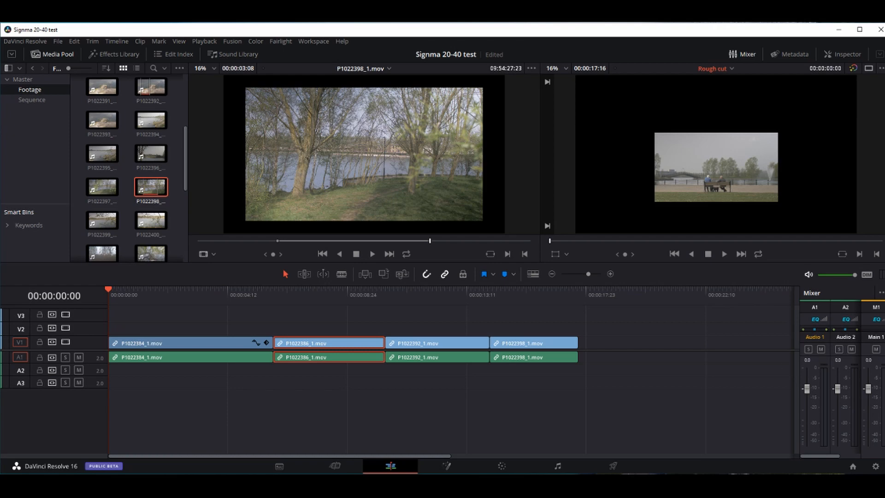
# - Play from about four seconds and raise an audio track's fader during playback
pyautogui.click(217, 293)
pyautogui.press('space')
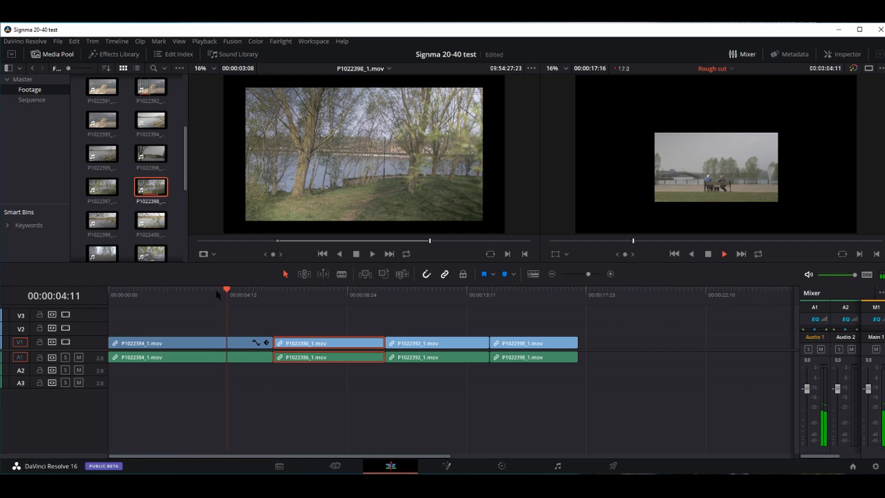
pyautogui.moveTo(837, 389); pyautogui.dragTo(808, 368)
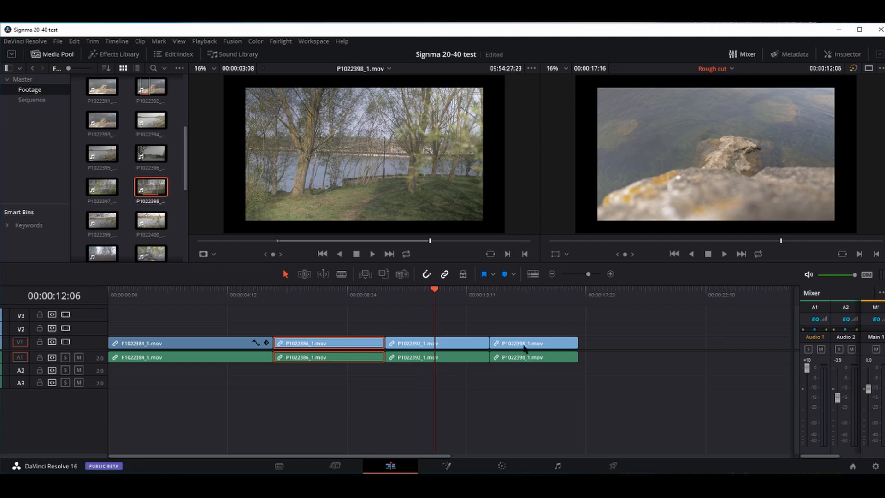
pyautogui.moveTo(529, 354)
pyautogui.mouseDown()
pyautogui.moveTo(593, 354)
pyautogui.moveTo(526, 351)
pyautogui.mouseUp()
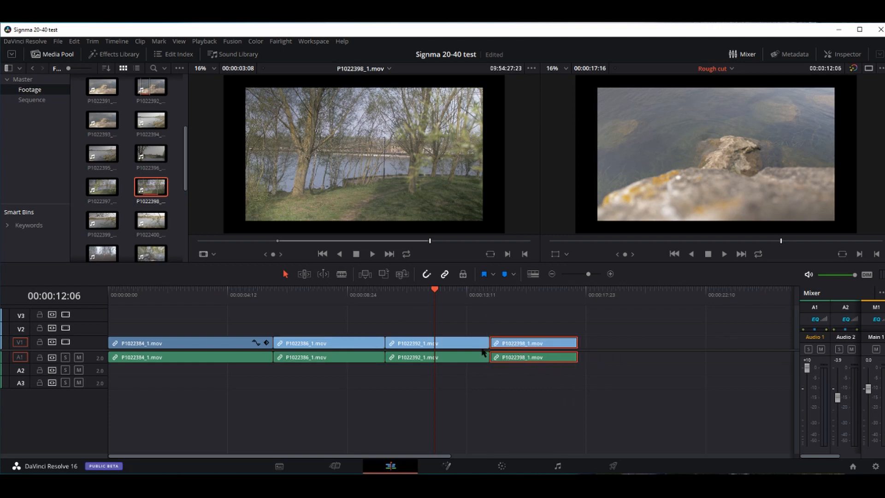
pyautogui.moveTo(515, 353)
pyautogui.mouseDown()
pyautogui.moveTo(525, 345)
pyautogui.moveTo(484, 318)
pyautogui.moveTo(535, 337)
pyautogui.moveTo(517, 351)
pyautogui.moveTo(527, 353)
pyautogui.moveTo(488, 346)
pyautogui.moveTo(541, 344)
pyautogui.moveTo(525, 349)
pyautogui.mouseUp()
pyautogui.click(426, 273)
pyautogui.click(444, 275)
pyautogui.click(444, 275)
pyautogui.click(463, 358)
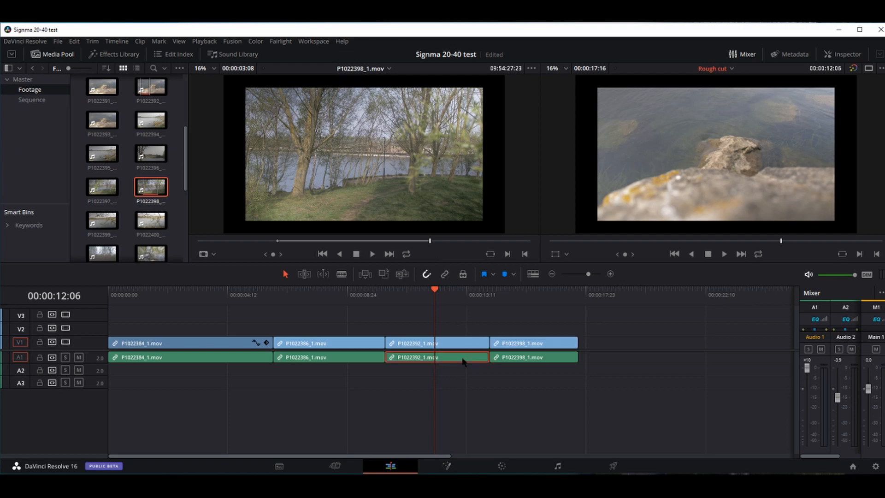
pyautogui.click(457, 346)
pyautogui.click(457, 359)
pyautogui.press('Delete')
pyautogui.hotkey('ctrl', 'z')
pyautogui.click(460, 346)
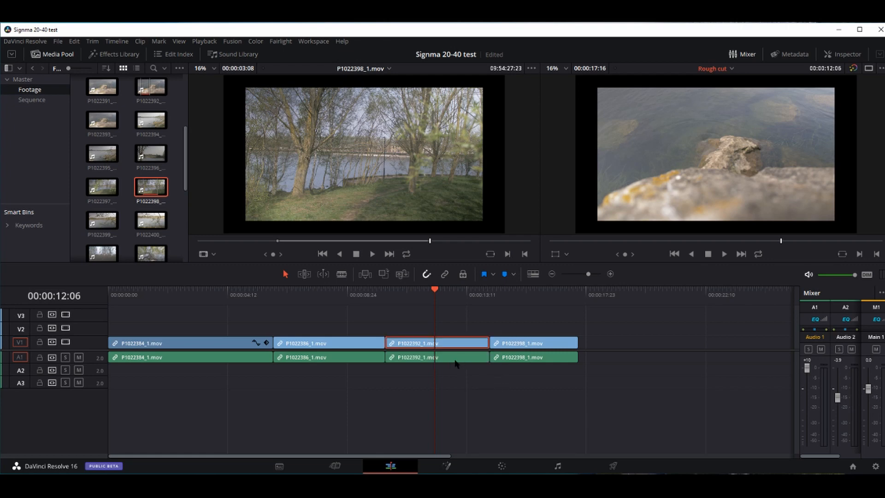
pyautogui.click(416, 361)
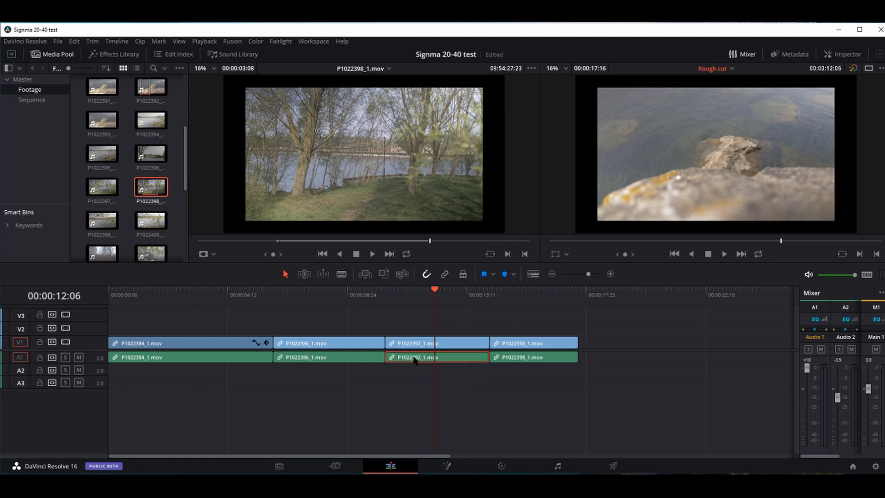
pyautogui.press('Delete')
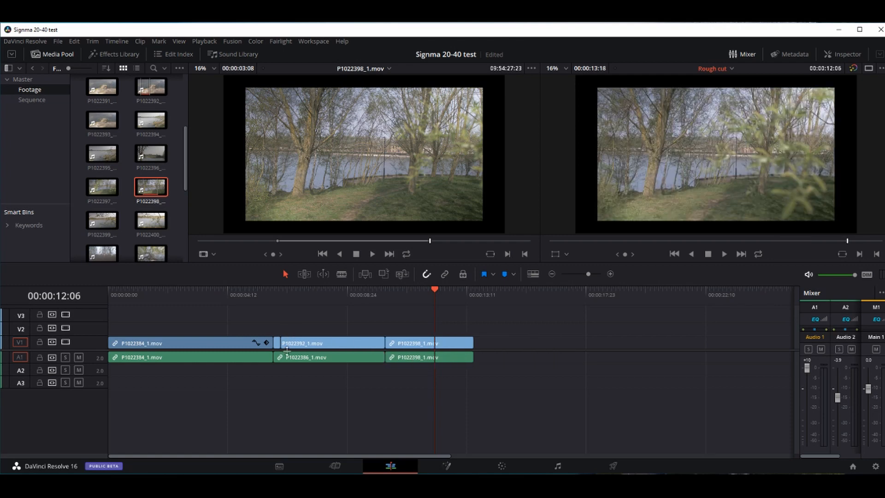
pyautogui.hotkey('ctrl', 'z')
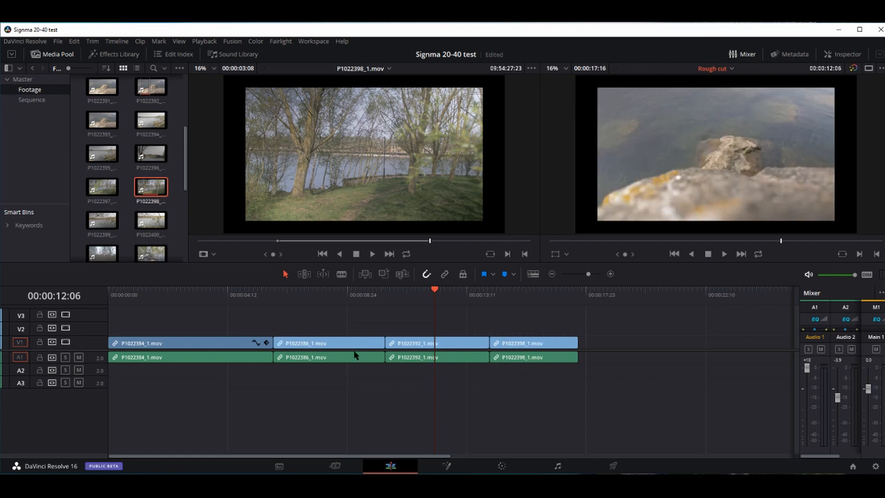
# - Lift P1022392_1.mov's audio off A1 with Backspace, after trying and undoing a ripple Delete
pyautogui.click(411, 360)
pyautogui.press('BackSpace')
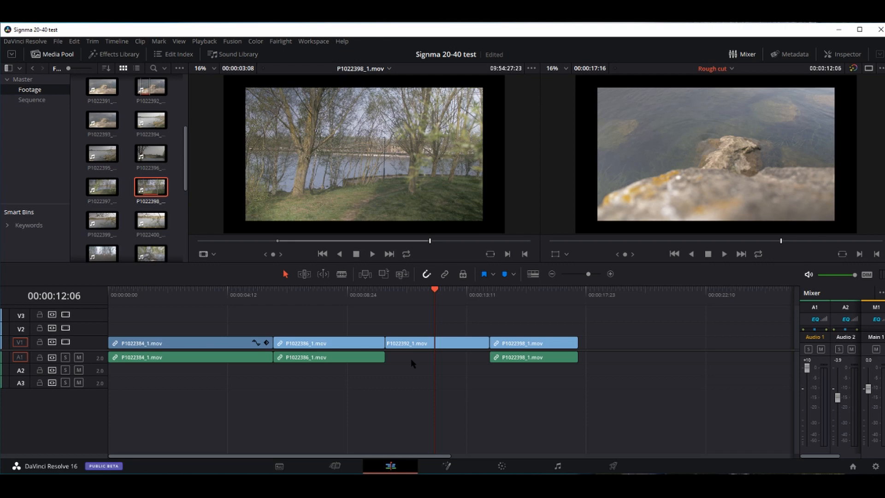
pyautogui.hotkey('ctrl', 'z')
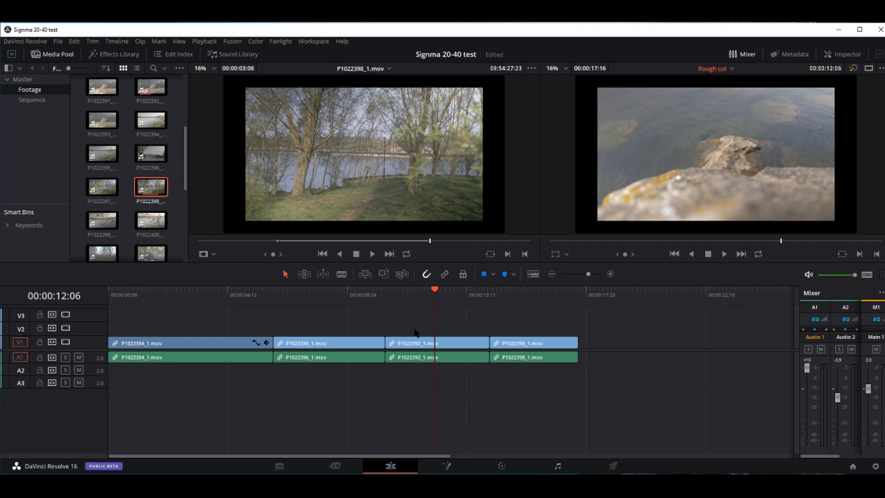
pyautogui.click(418, 361)
pyautogui.press('Delete')
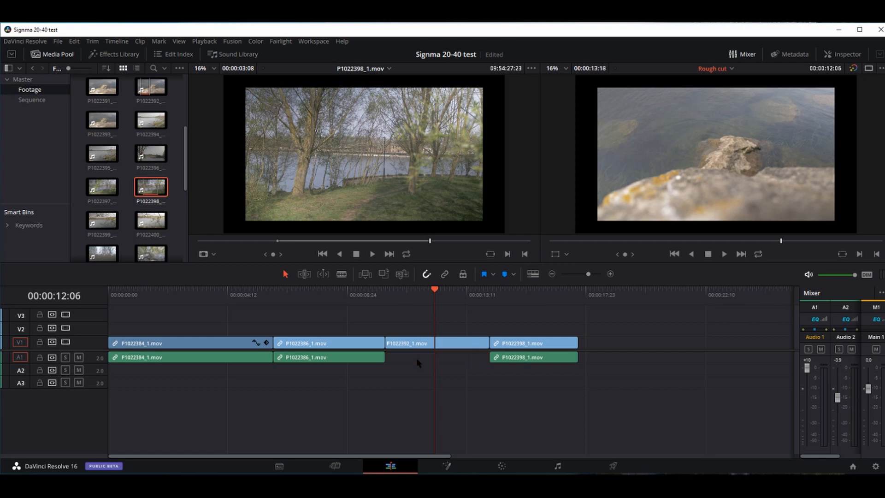
pyautogui.hotkey('ctrl', 'z')
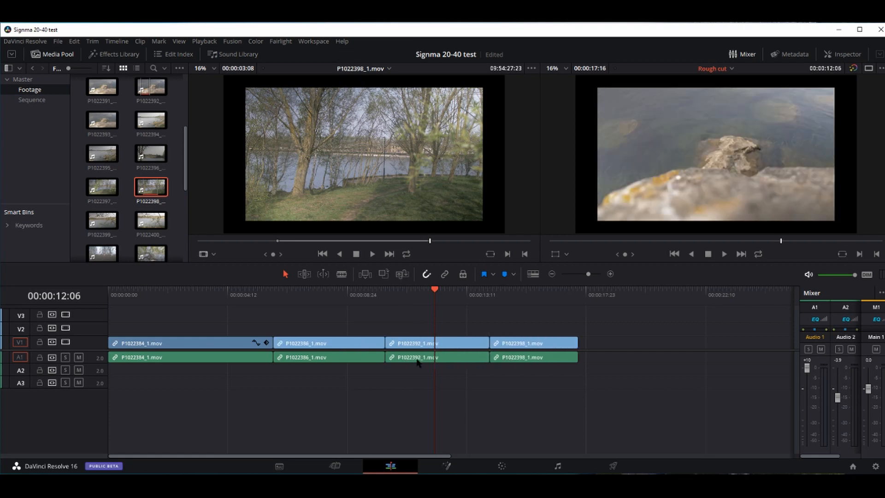
pyautogui.click(416, 359)
pyautogui.press('BackSpace')
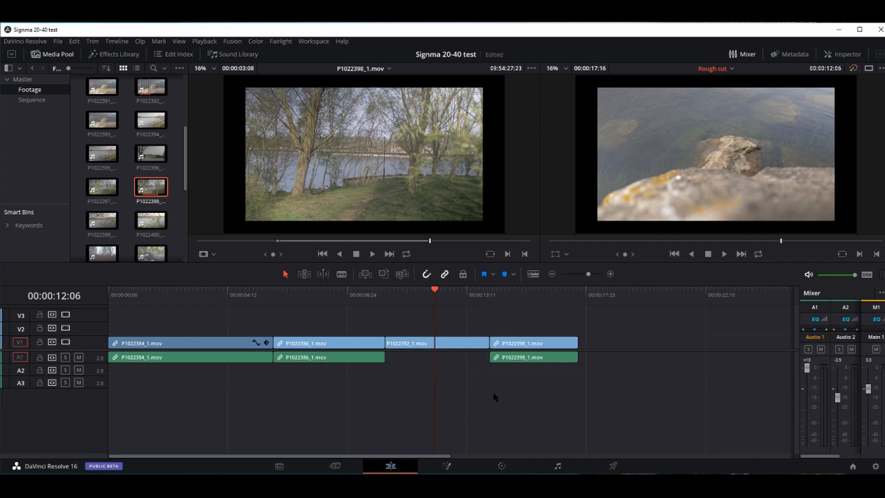
# - Blade the P1022386 clips at 00:00:08:15 and four more points, undoing the last cut
pyautogui.click(341, 274)
pyautogui.click(336, 293)
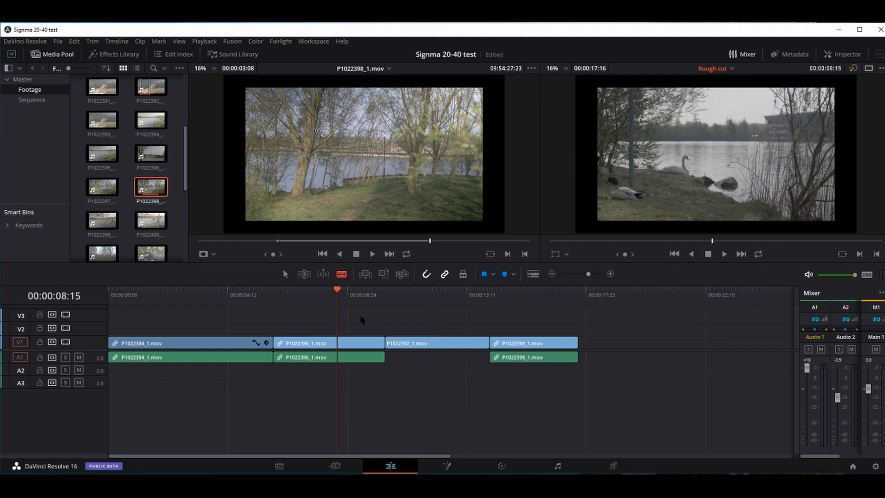
pyautogui.click(355, 350)
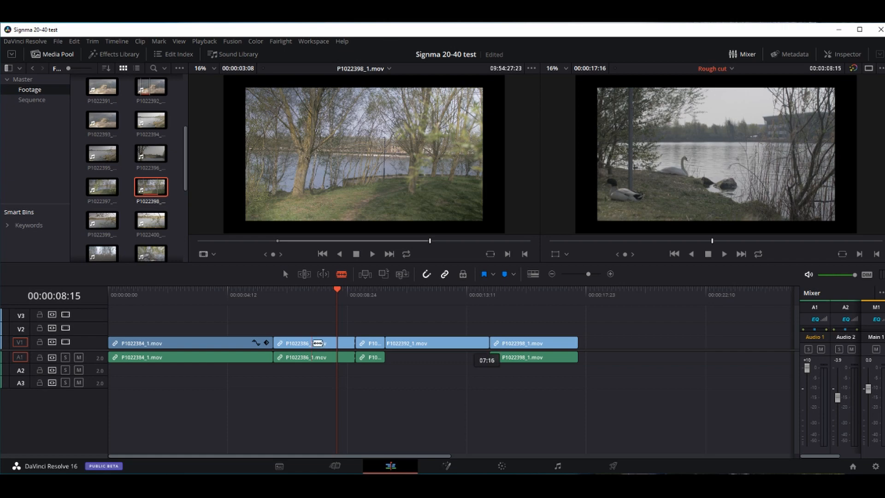
pyautogui.click(311, 343)
pyautogui.click(326, 343)
pyautogui.click(245, 343)
pyautogui.click(201, 343)
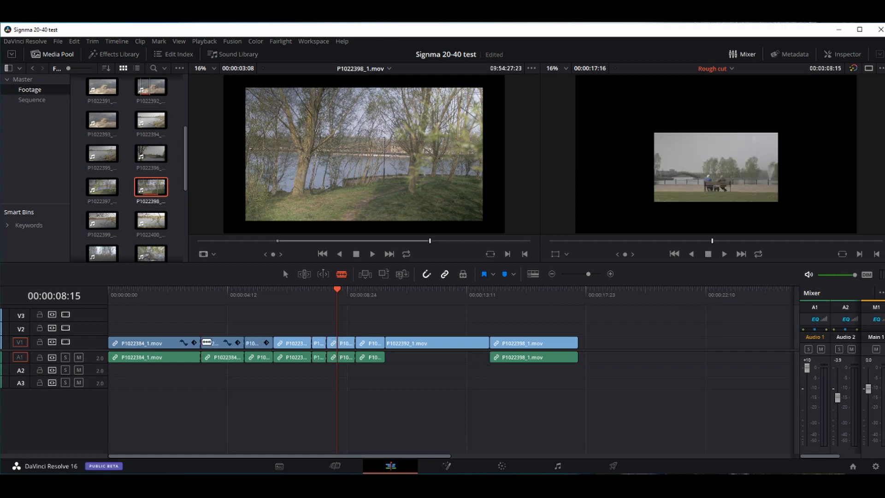
pyautogui.click(229, 342)
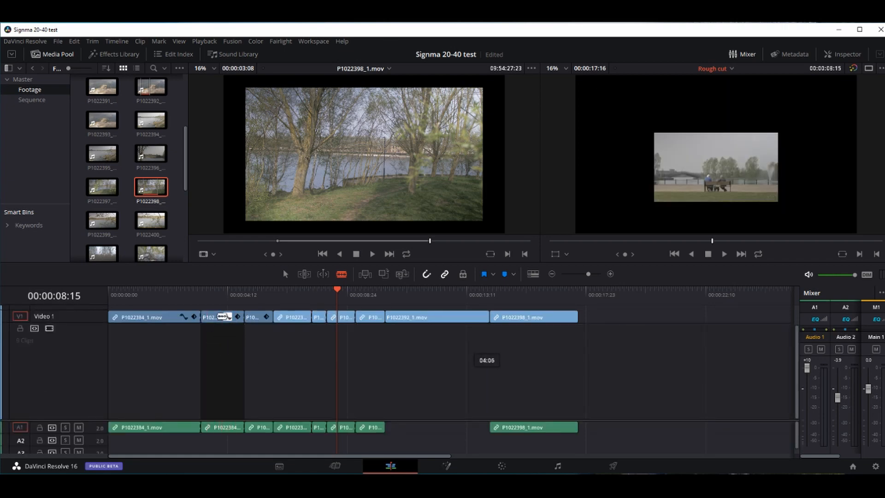
pyautogui.hotkey('ctrl', 'z')
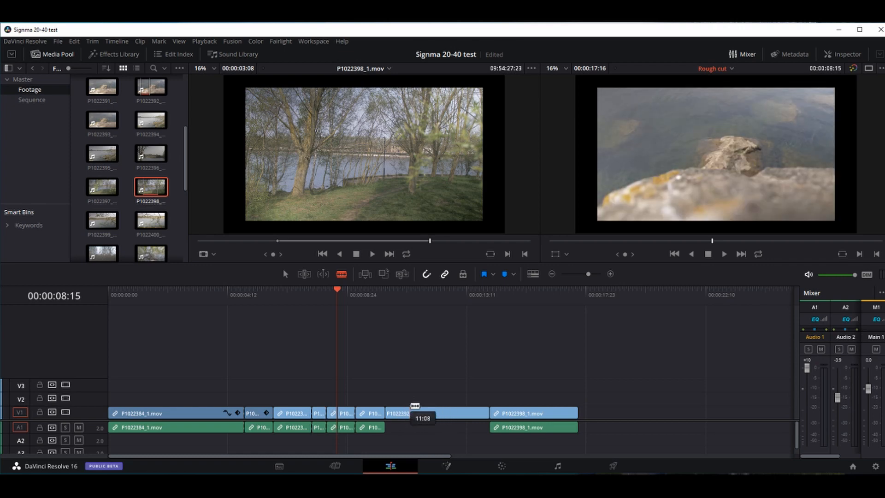
# - Select P1022392_1.mov in Trim Edit mode, drag an edit point, then undo the trim
pyautogui.press('a')
pyautogui.click(413, 414)
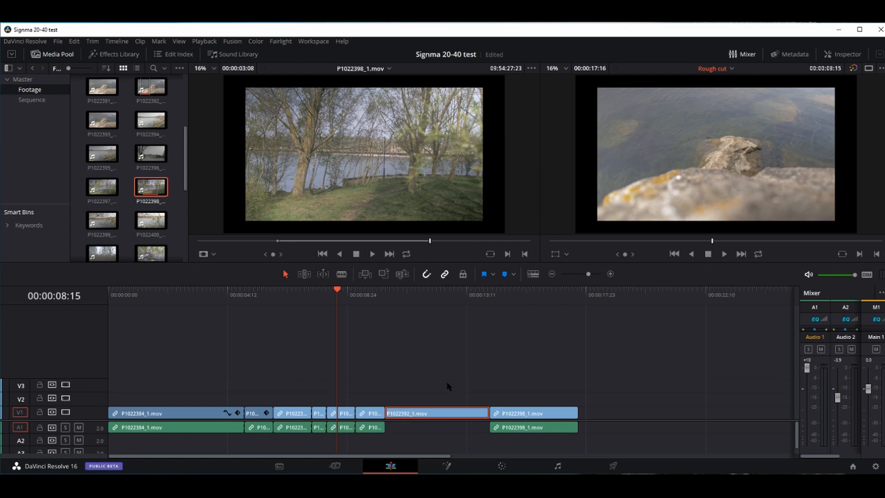
pyautogui.click(304, 276)
pyautogui.moveTo(359, 414)
pyautogui.mouseDown()
pyautogui.moveTo(377, 428)
pyautogui.moveTo(342, 427)
pyautogui.moveTo(369, 428)
pyautogui.mouseUp()
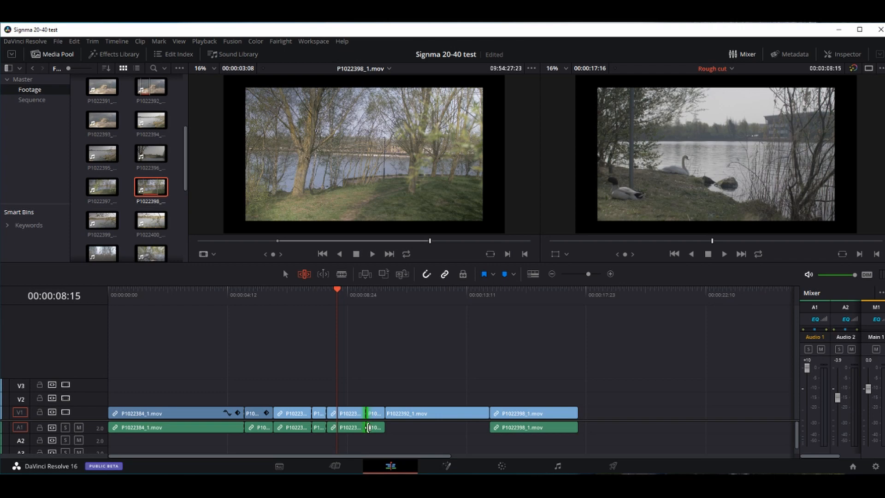
pyautogui.hotkey('ctrl', 'z')
# - Try Dynamic Trim with its Slip/Slide choice, then toggle it back off
pyautogui.click(323, 276)
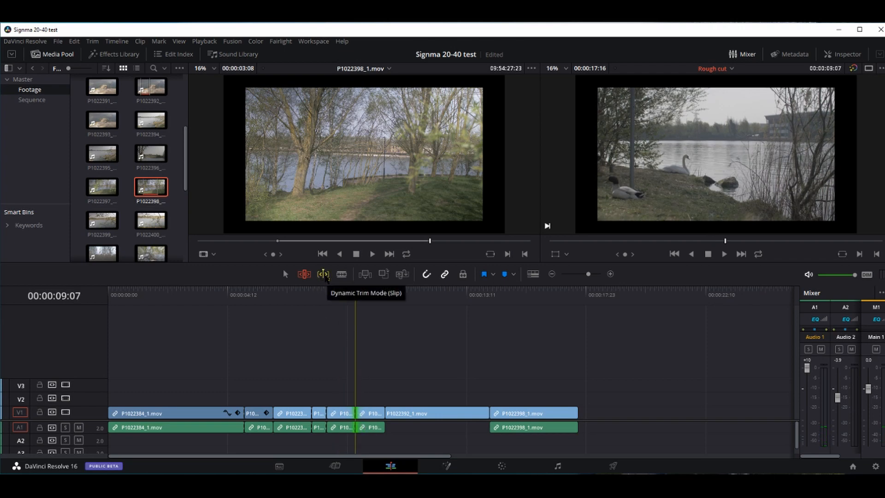
pyautogui.rightClick(322, 276)
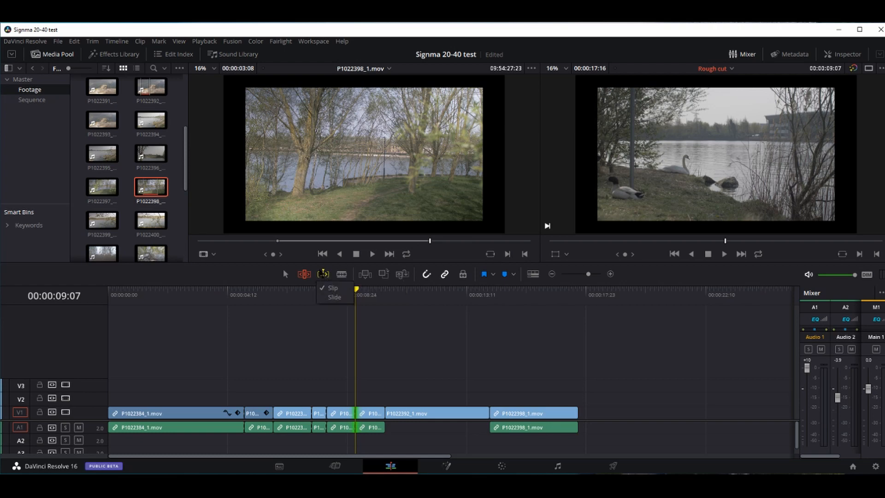
pyautogui.click(323, 275)
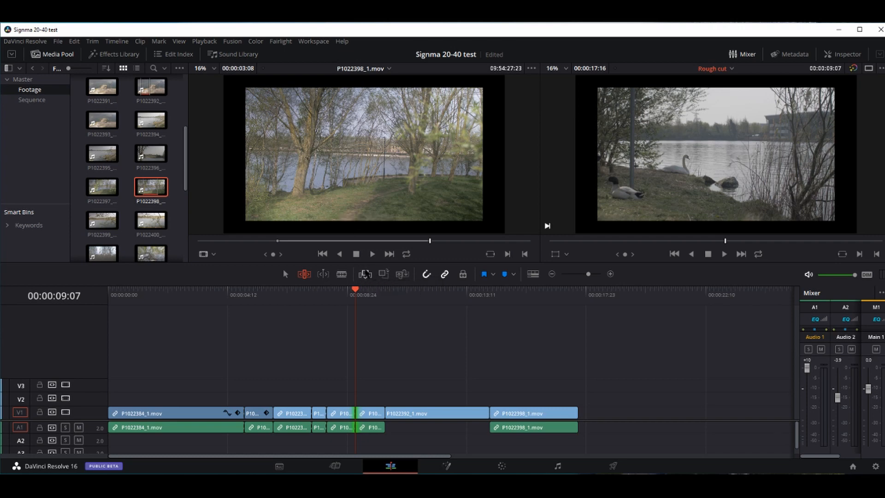
# - Insert P1022398_1.mov at the playhead with F9 and again at the timeline start
pyautogui.press('F9')
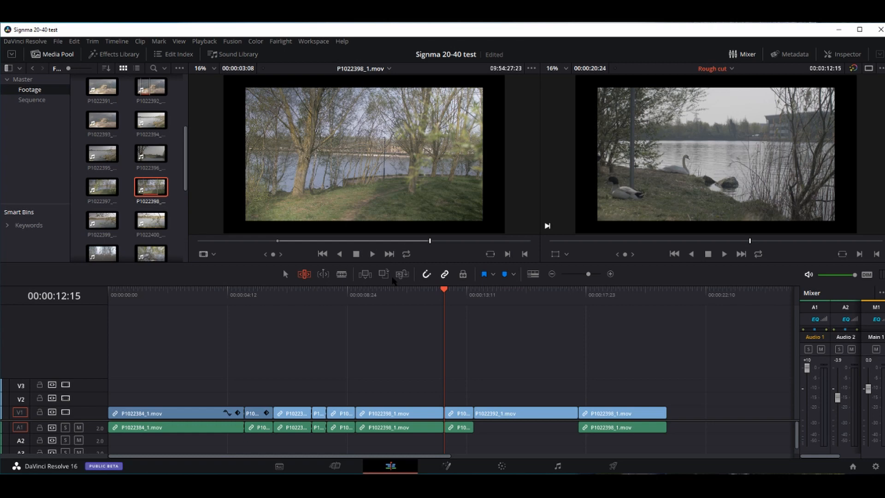
pyautogui.press('Home')
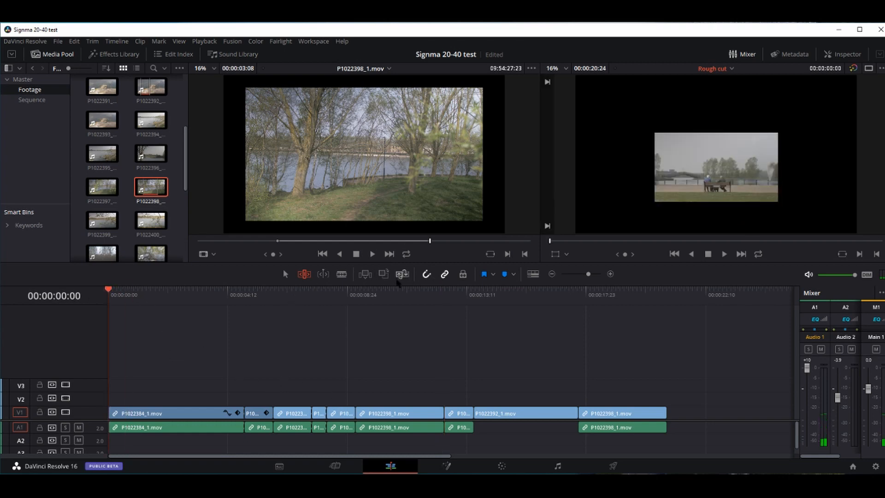
pyautogui.click(371, 279)
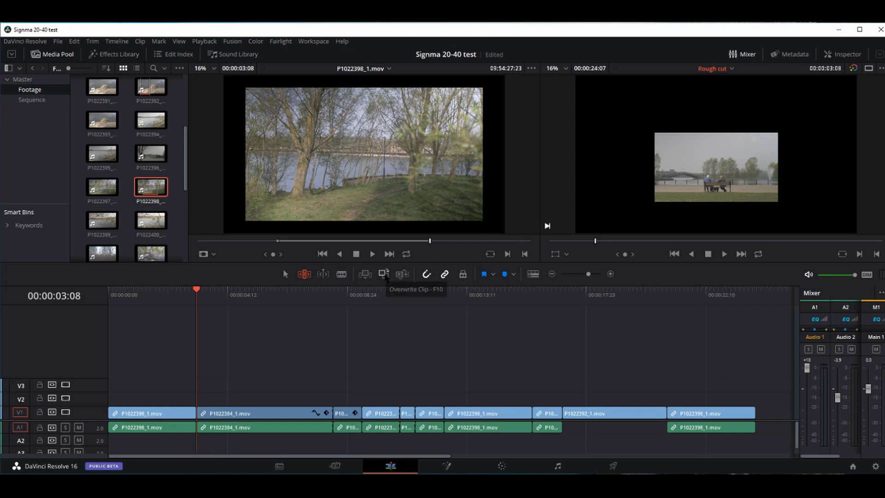
# - Try overwriting from 00:00:03:08 with P1022398_1.mov, undo it, and zoom the timeline out
pyautogui.click(384, 274)
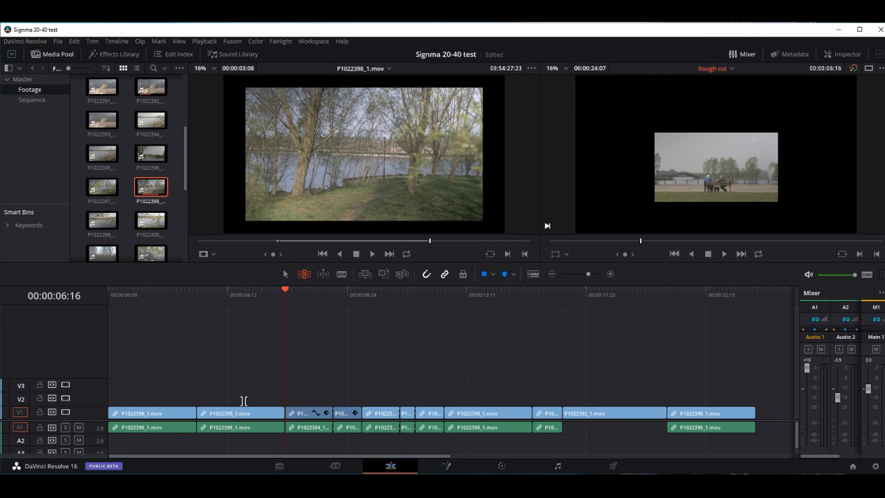
pyautogui.moveTo(285, 296); pyautogui.dragTo(198, 314)
pyautogui.hotkey('ctrl', 'z')
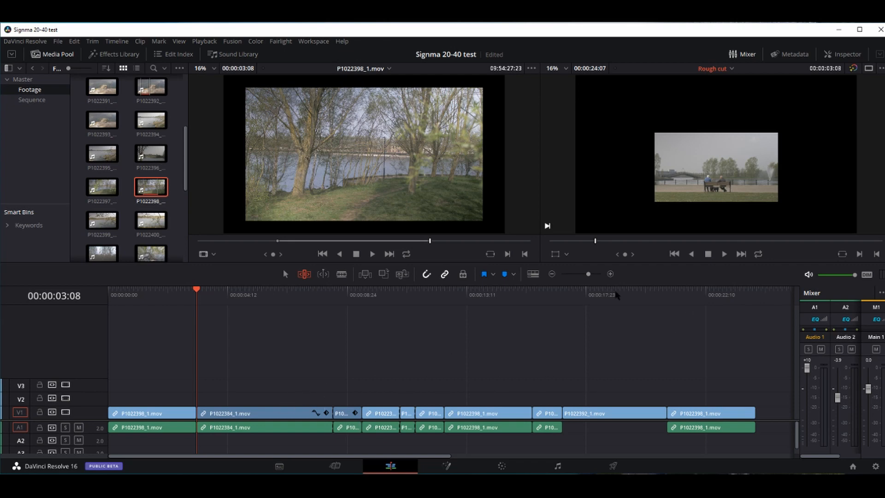
pyautogui.moveTo(589, 276)
pyautogui.mouseDown()
pyautogui.moveTo(573, 278)
pyautogui.moveTo(594, 276)
pyautogui.moveTo(580, 279)
pyautogui.moveTo(587, 281)
pyautogui.mouseUp()
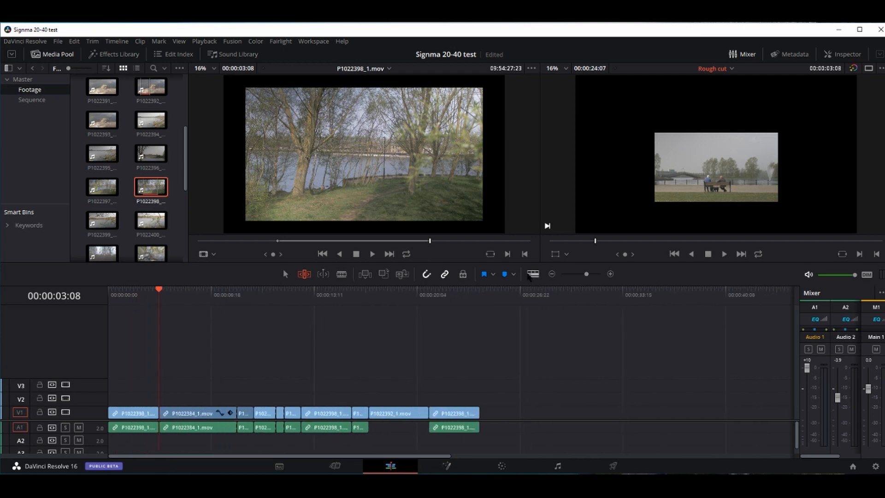
# - Enable Stacked Timelines, try clip thumbnails and taller tracks, then return to slim track view
pyautogui.click(533, 274)
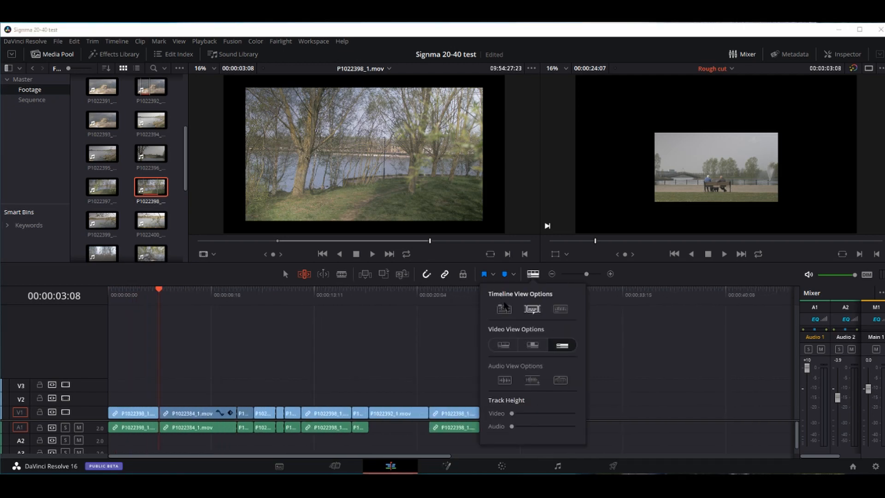
pyautogui.click(504, 308)
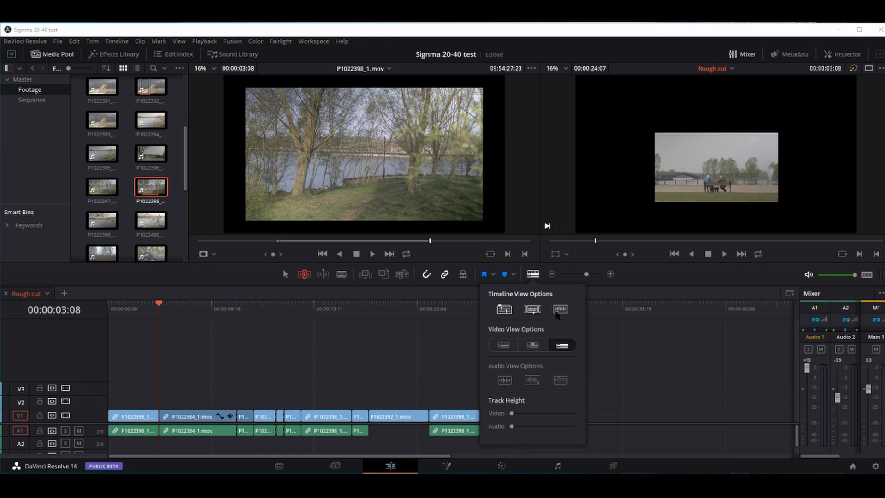
pyautogui.click(503, 345)
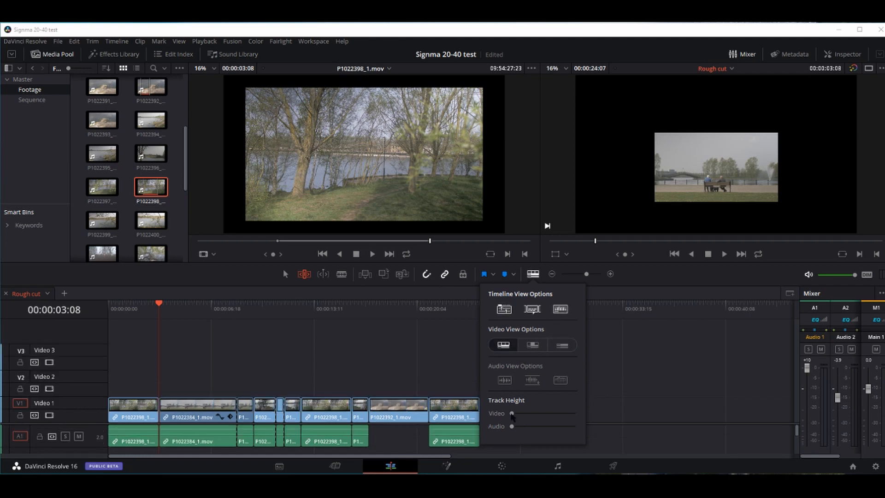
pyautogui.moveTo(512, 414)
pyautogui.mouseDown()
pyautogui.moveTo(533, 414)
pyautogui.moveTo(518, 427)
pyautogui.mouseUp()
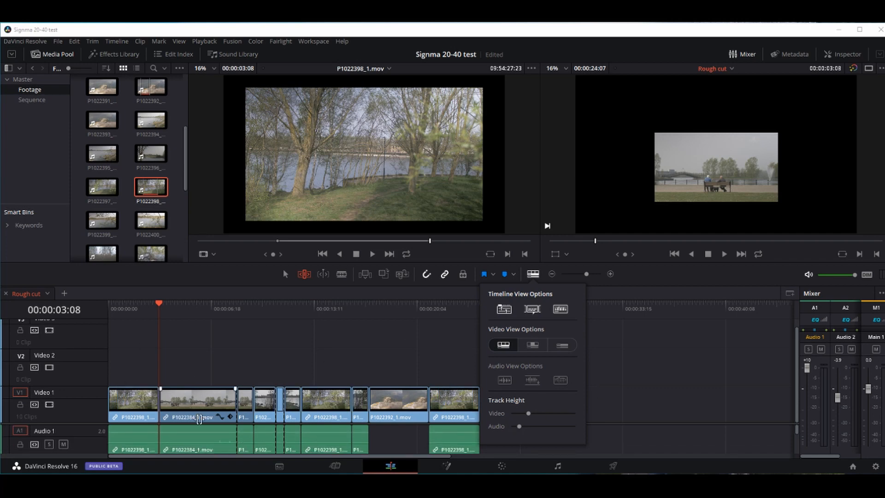
pyautogui.click(570, 347)
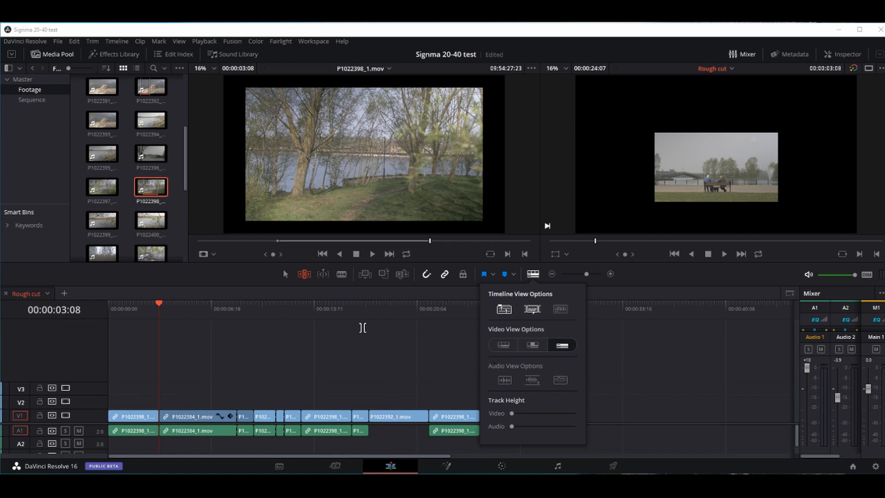
pyautogui.click(120, 372)
pyautogui.click(134, 316)
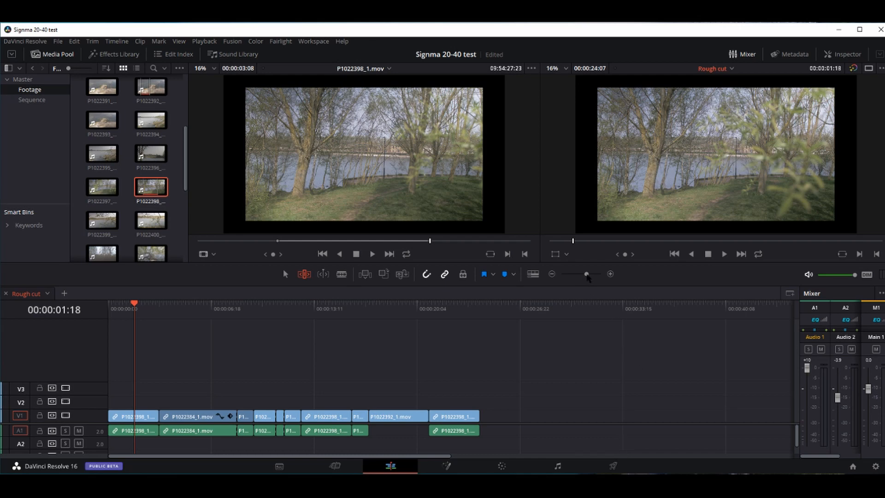
# - Zoom in on the first clips and drag Video Track Height to its maximum
pyautogui.moveTo(587, 274)
pyautogui.mouseDown()
pyautogui.moveTo(601, 274)
pyautogui.moveTo(593, 275)
pyautogui.mouseUp()
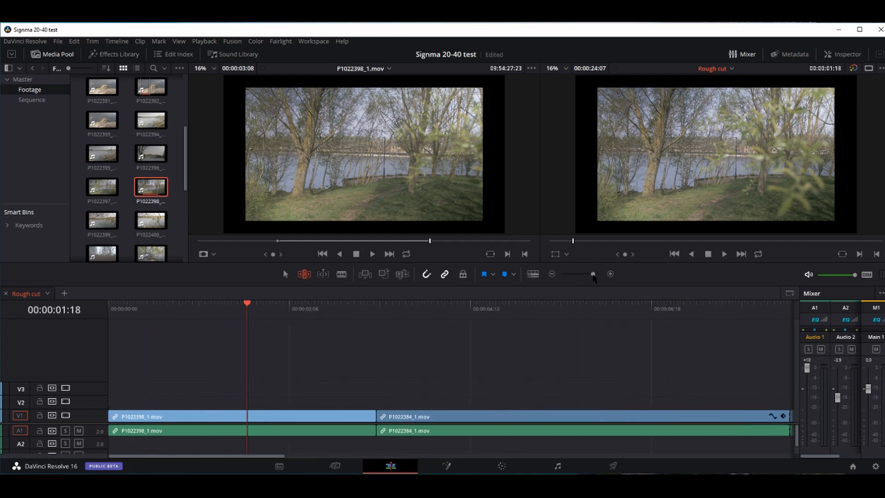
pyautogui.click(336, 416)
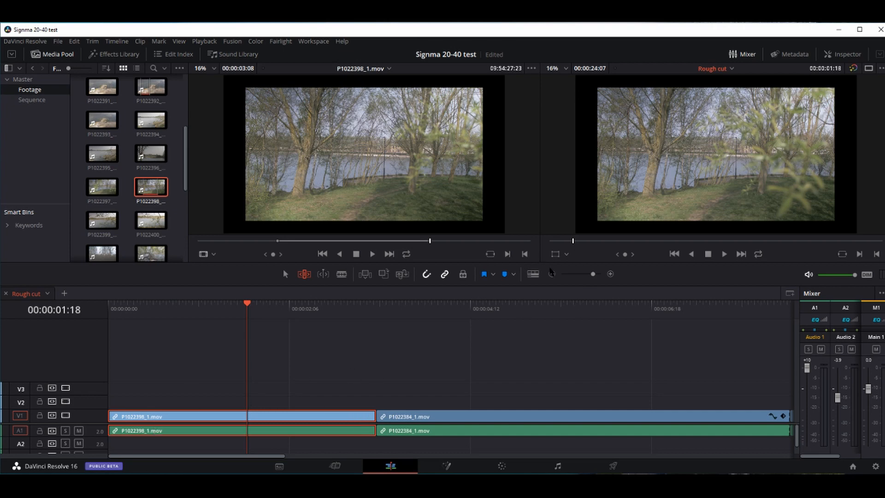
pyautogui.click(533, 274)
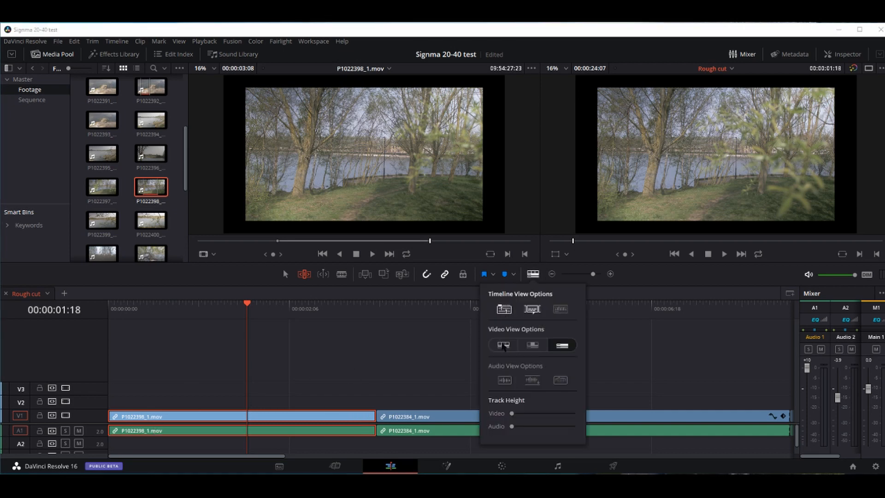
pyautogui.moveTo(512, 413); pyautogui.dragTo(607, 415)
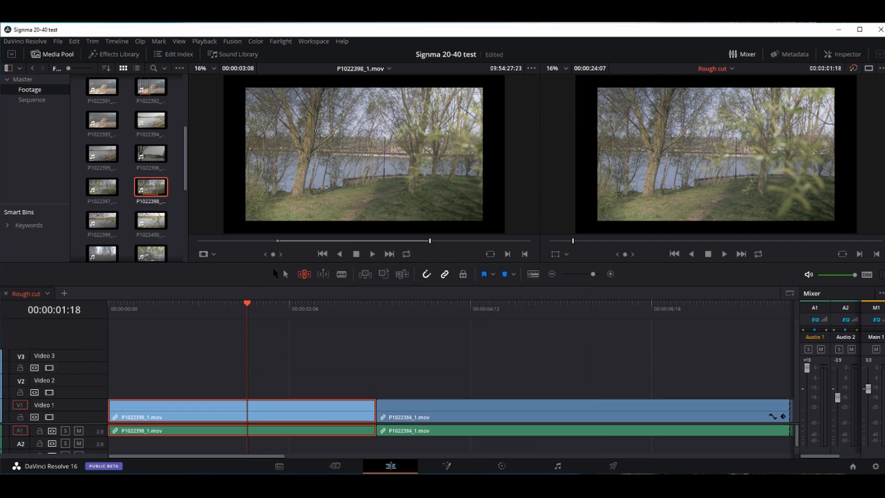
pyautogui.click(285, 275)
# - Drag P1022398_1.mov's fade-out handle left and scrub across its end to preview the fade
pyautogui.moveTo(375, 400); pyautogui.dragTo(343, 401)
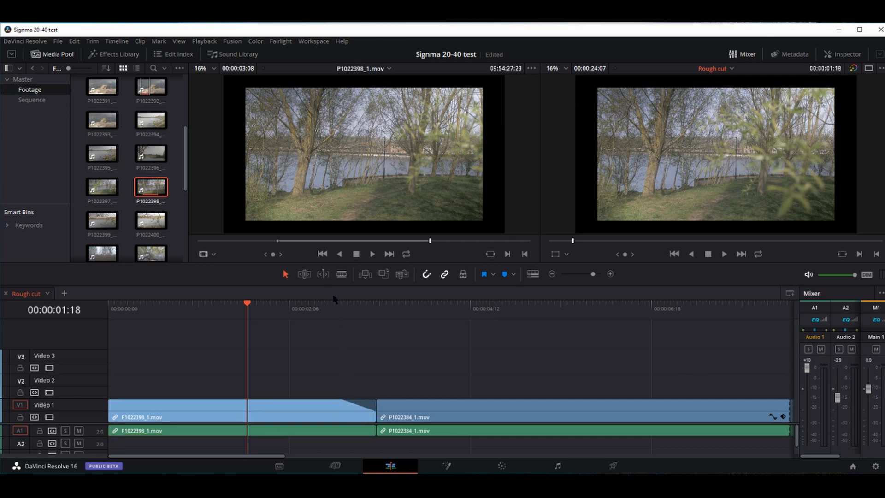
pyautogui.moveTo(336, 308); pyautogui.dragTo(299, 325)
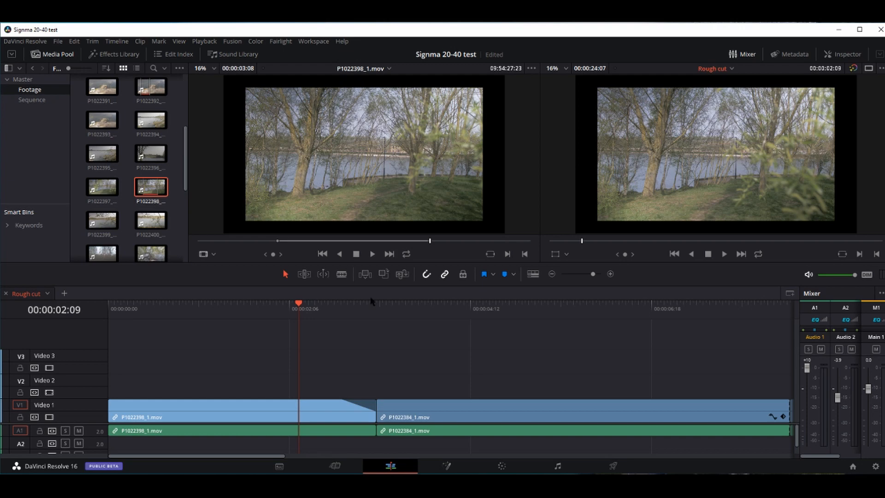
pyautogui.click(784, 482)
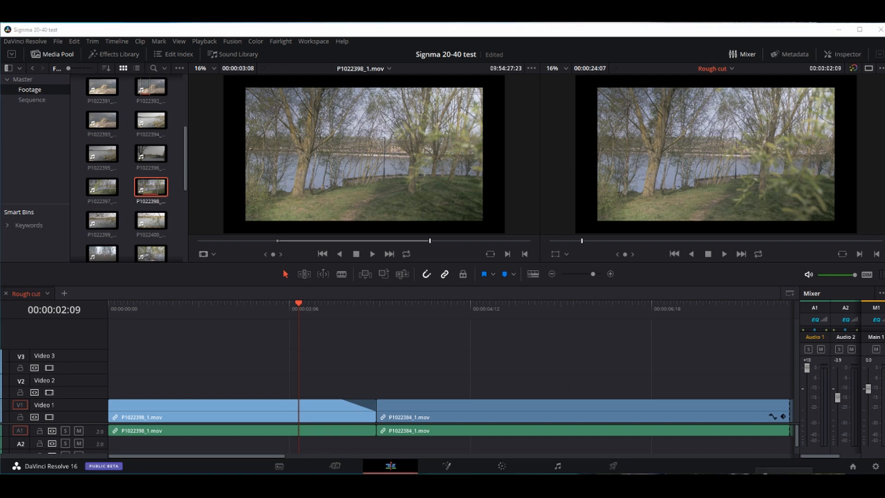